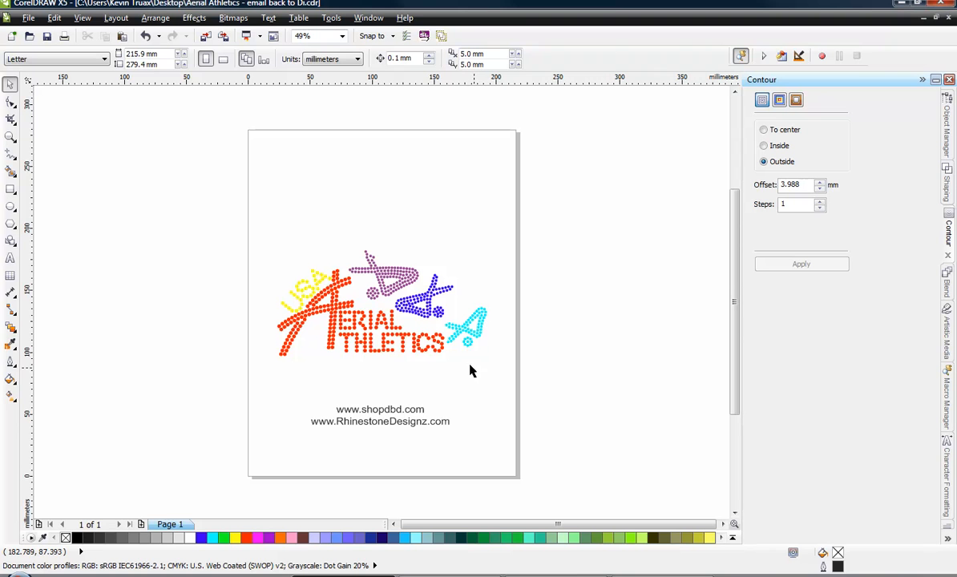
{"action": "left_click", "coordinate": [375, 424]}
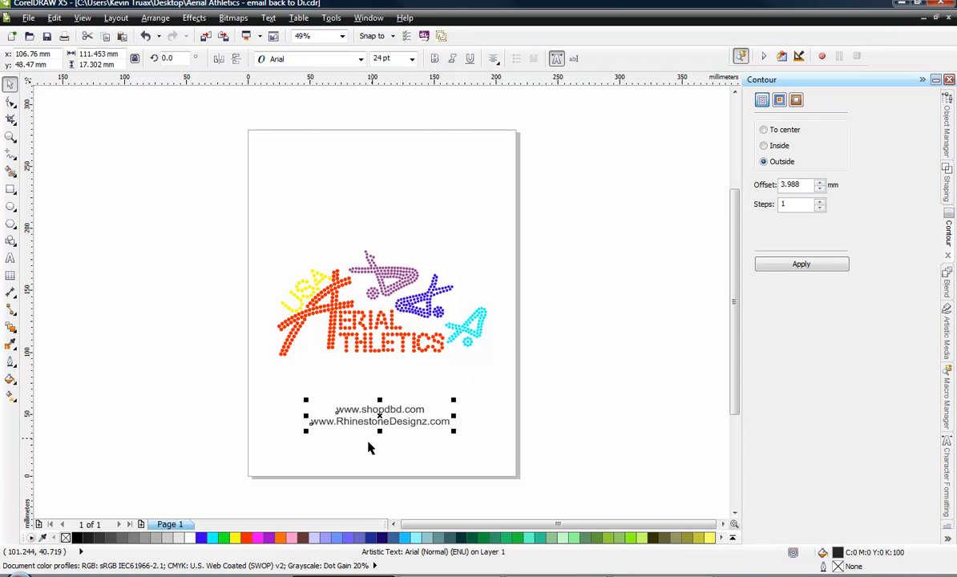
{"action": "scroll", "coordinate": [367, 444], "scroll_direction": "up", "scroll_amount": 2}
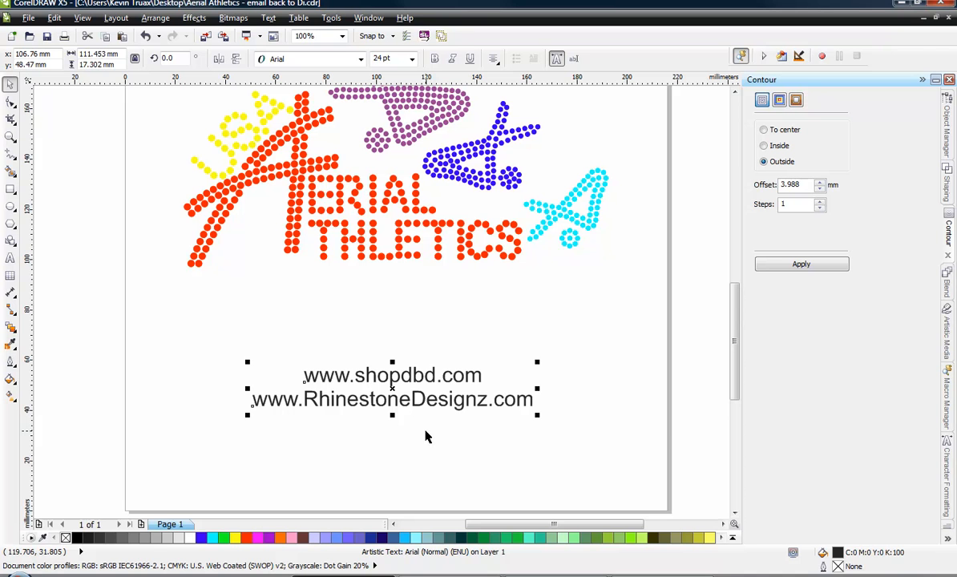
{"action": "left_click", "coordinate": [393, 325]}
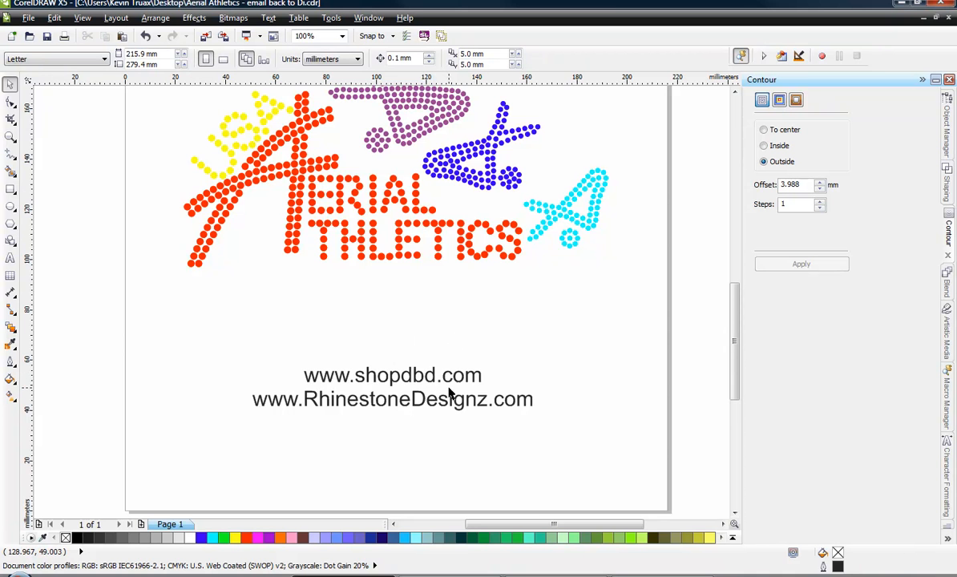
{"action": "scroll", "coordinate": [453, 336], "scroll_direction": "down", "scroll_amount": 2}
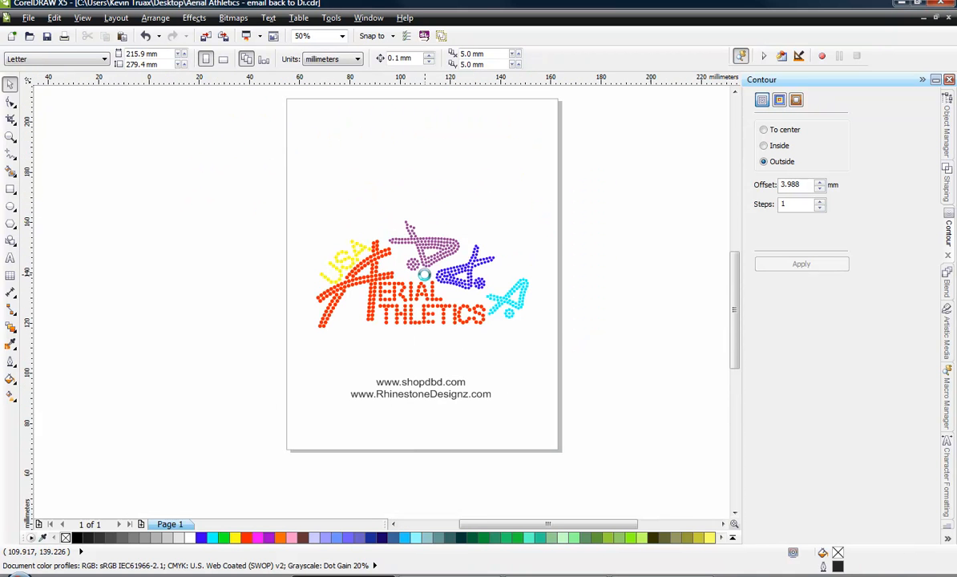
{"action": "scroll", "coordinate": [401, 258], "scroll_direction": "up", "scroll_amount": 2}
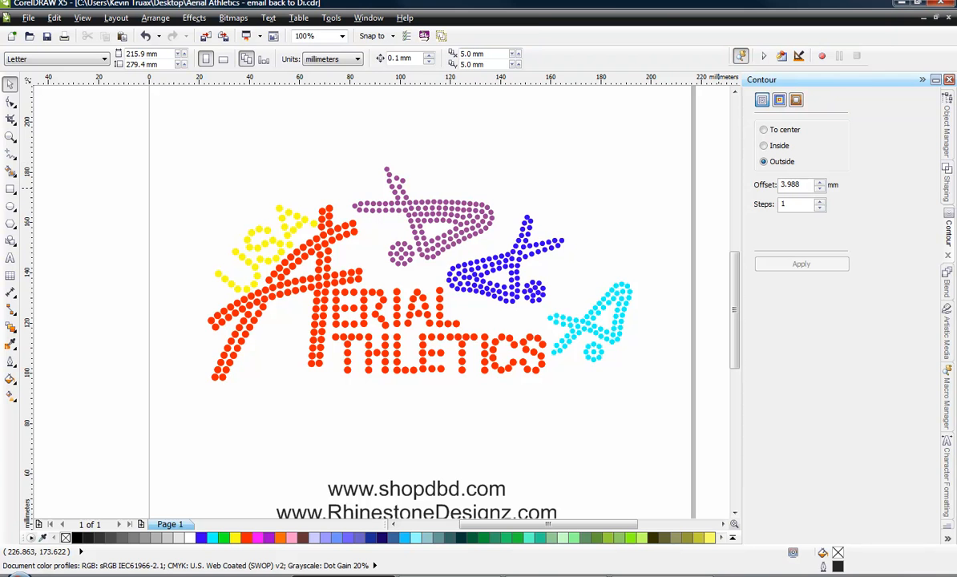
- Review the contour effect's offset, direction, color and acceleration settings
{"action": "left_click", "coordinate": [369, 17]}
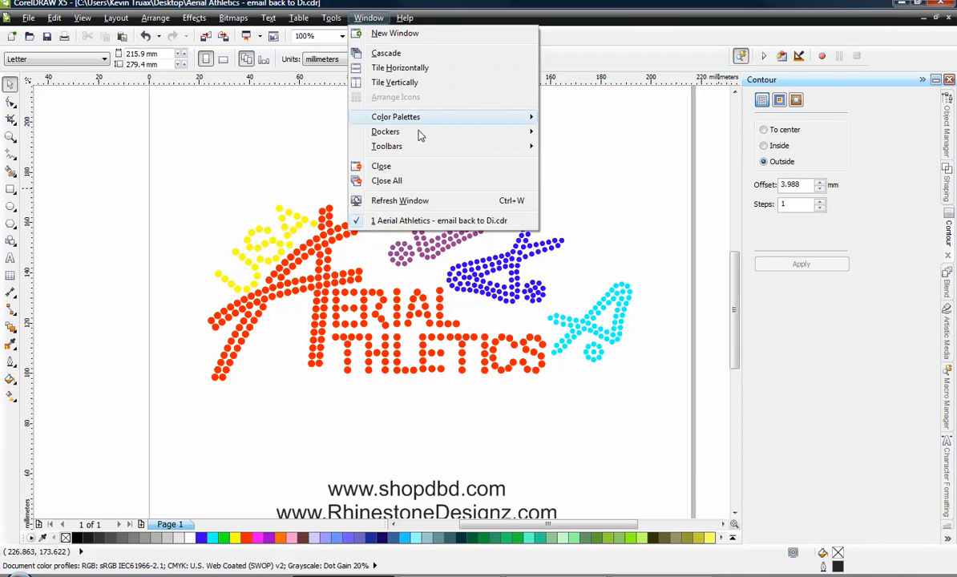
{"action": "mouse_move", "coordinate": [420, 135]}
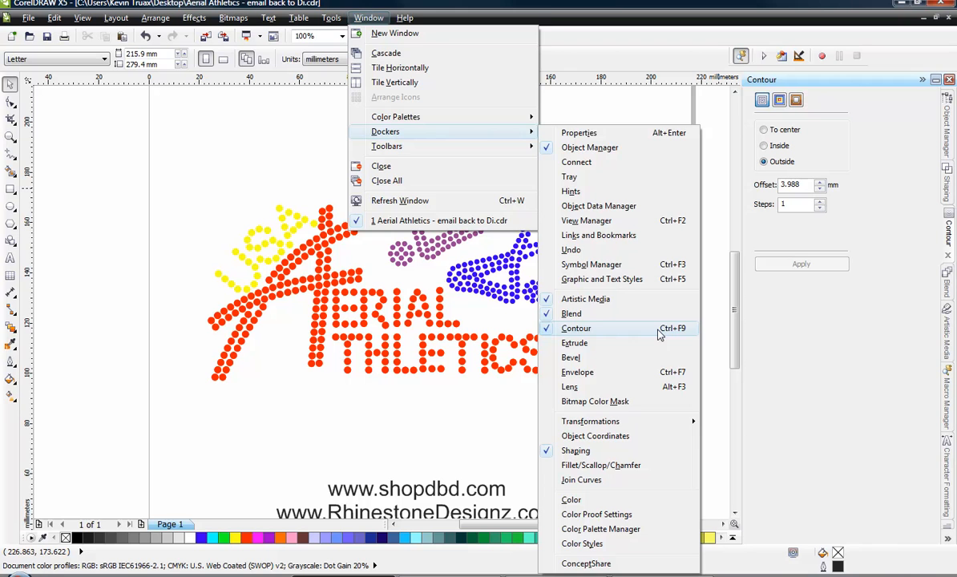
{"action": "left_click", "coordinate": [809, 217]}
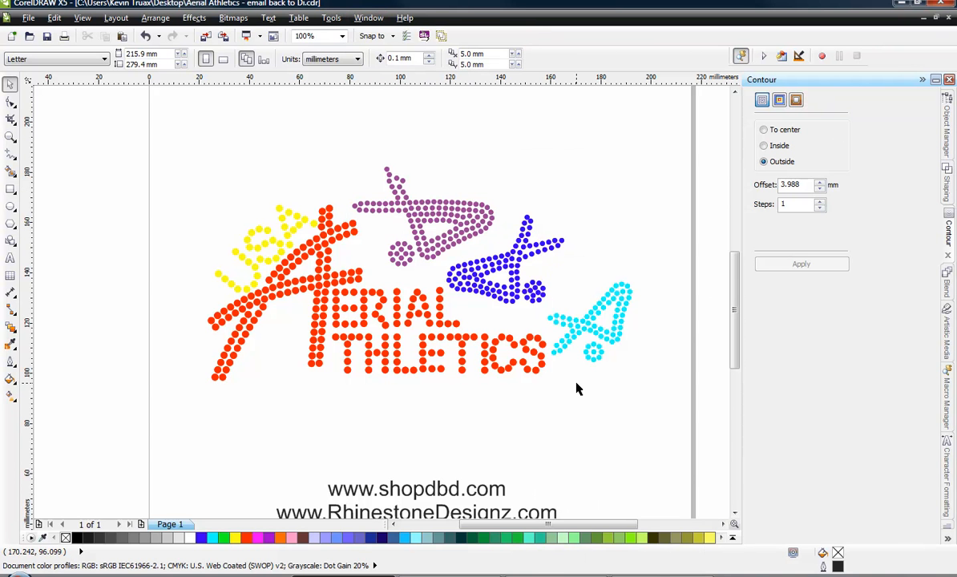
{"action": "left_click", "coordinate": [779, 100]}
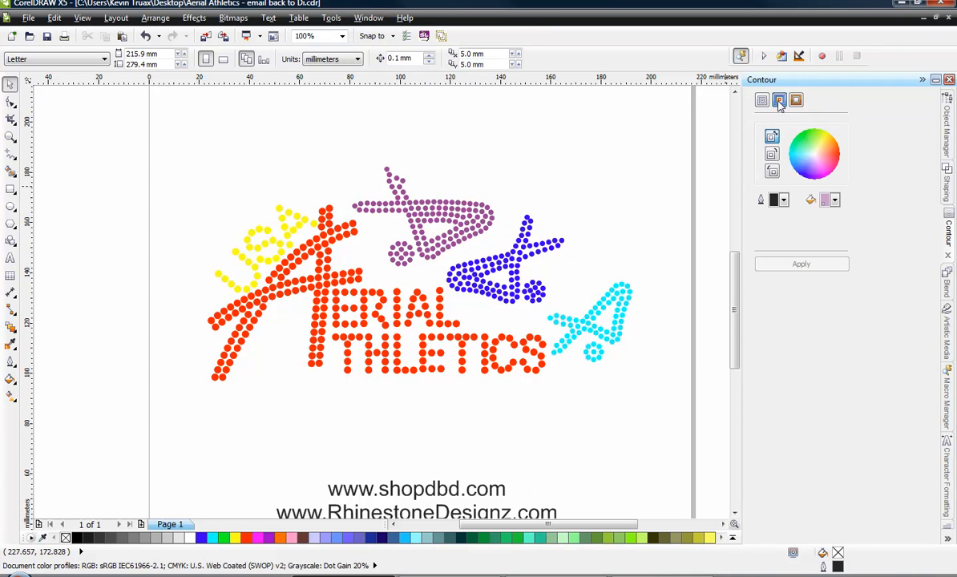
{"action": "left_click", "coordinate": [834, 199]}
{"action": "left_click", "coordinate": [857, 234]}
{"action": "left_click", "coordinate": [794, 102]}
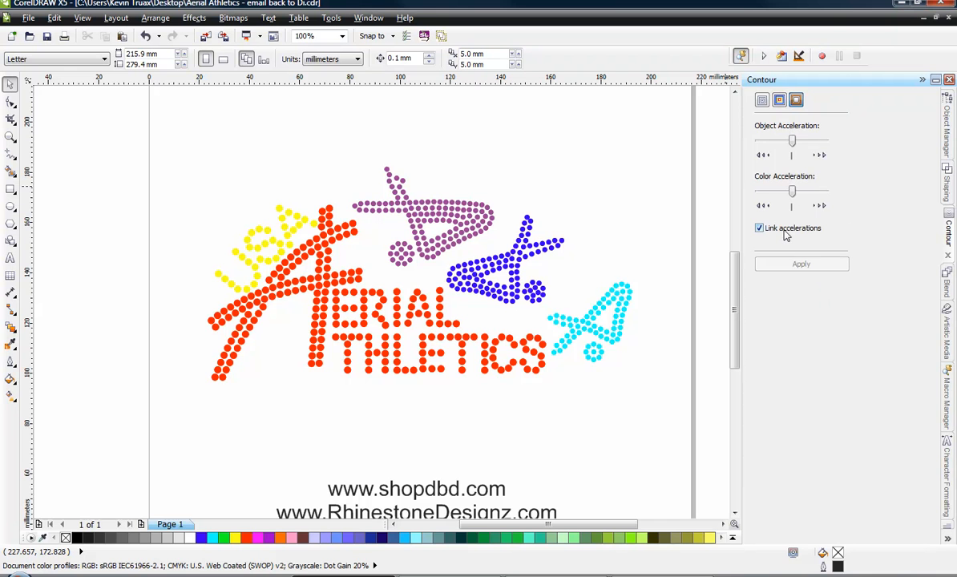
{"action": "left_click", "coordinate": [761, 100]}
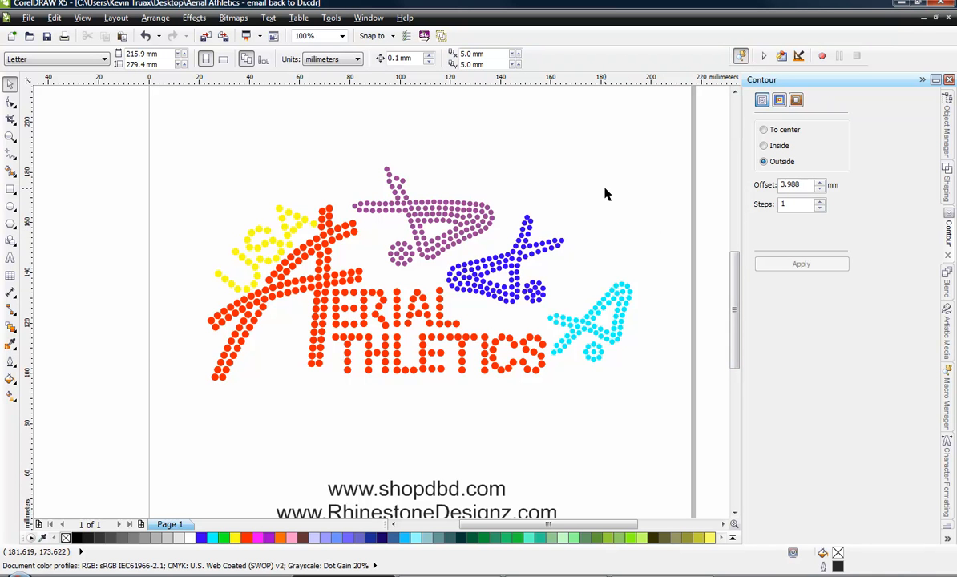
- Switch the document units to inches and set the contour offset to 4mm
{"action": "left_click", "coordinate": [349, 59]}
{"action": "left_click", "coordinate": [335, 95]}
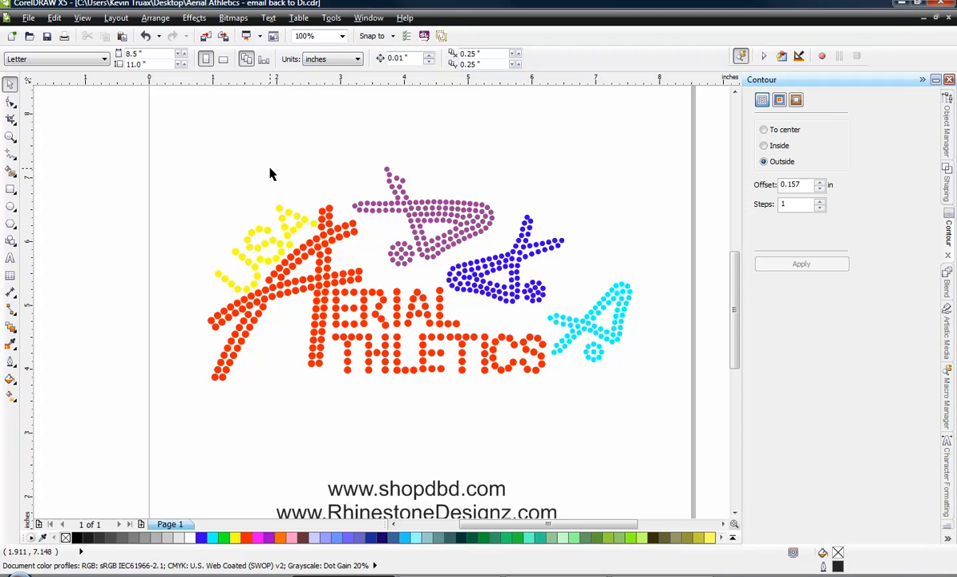
{"action": "left_click_drag", "start_coordinate": [799, 184], "coordinate": [758, 186]}
{"action": "type", "text": "4mm"}
{"action": "left_click", "coordinate": [790, 203]}
{"action": "left_click", "coordinate": [626, 286]}
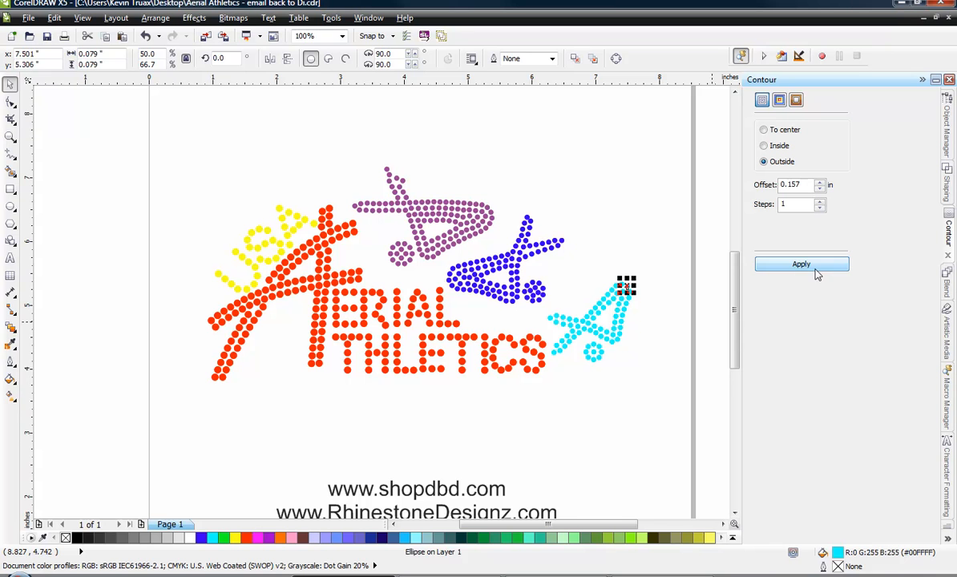
{"action": "left_click_drag", "start_coordinate": [662, 238], "coordinate": [580, 392]}
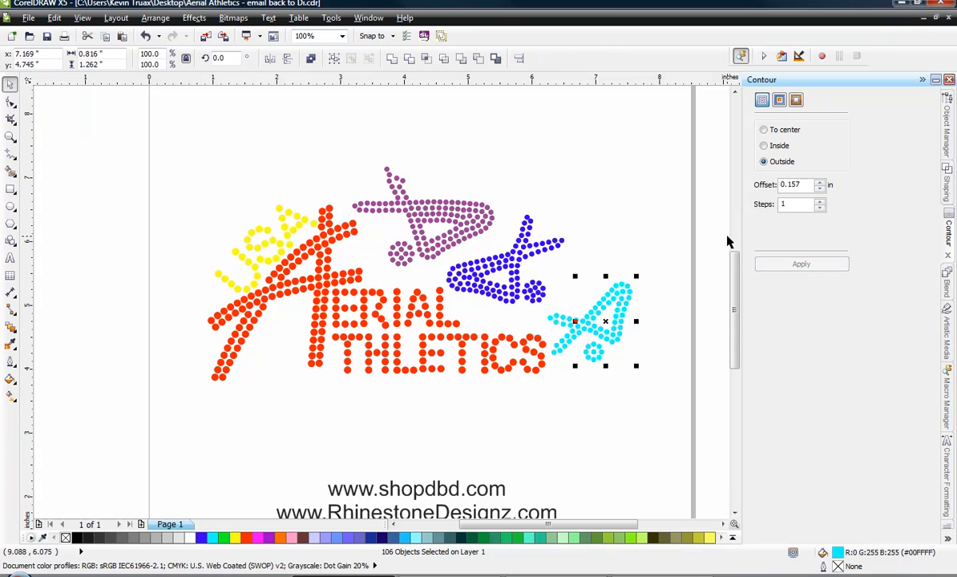
{"action": "left_click", "coordinate": [639, 228]}
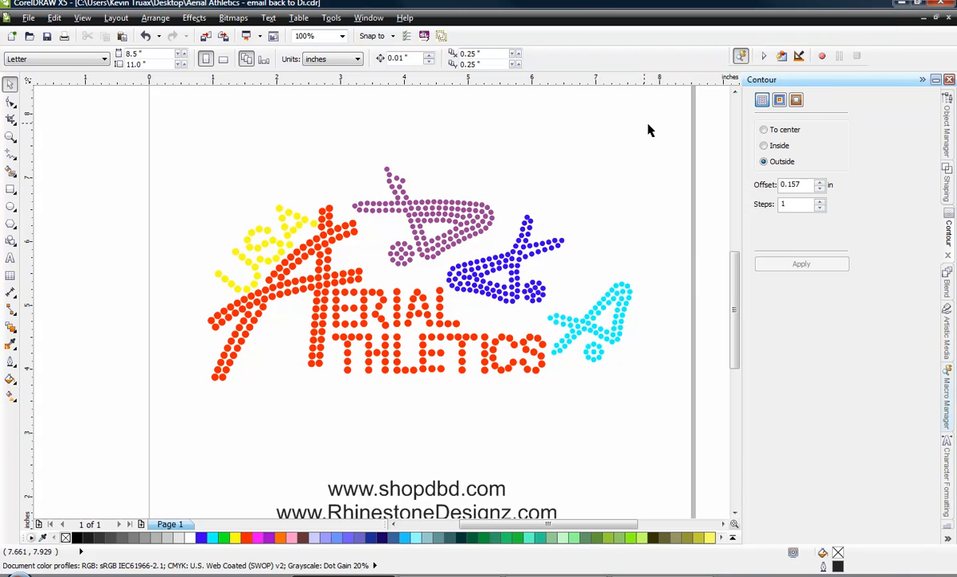
- Group all the rhinestone circles of the Aerial Athletics logo and apply a one-step outside contour to the group
{"action": "left_click_drag", "start_coordinate": [658, 126], "coordinate": [173, 414]}
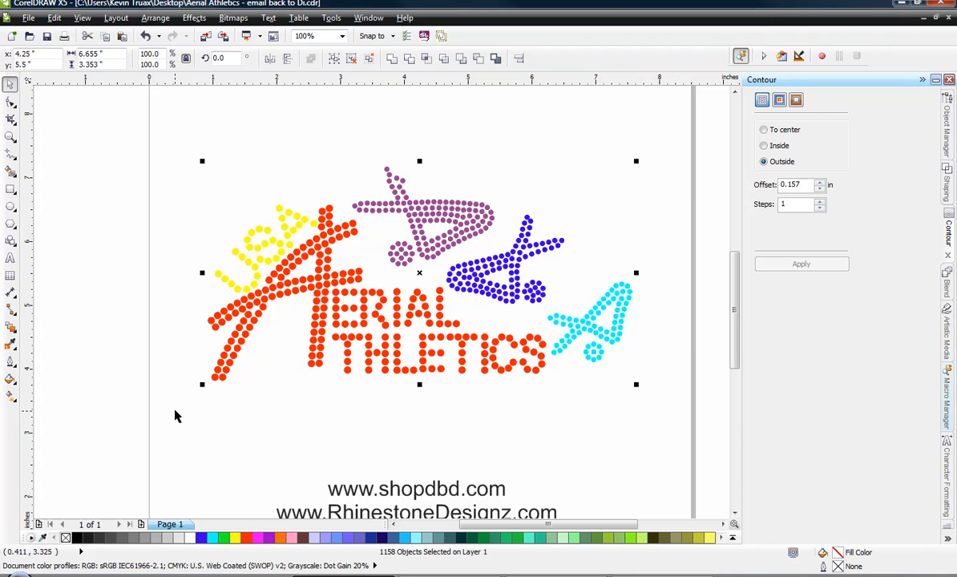
{"action": "right_click", "coordinate": [393, 258]}
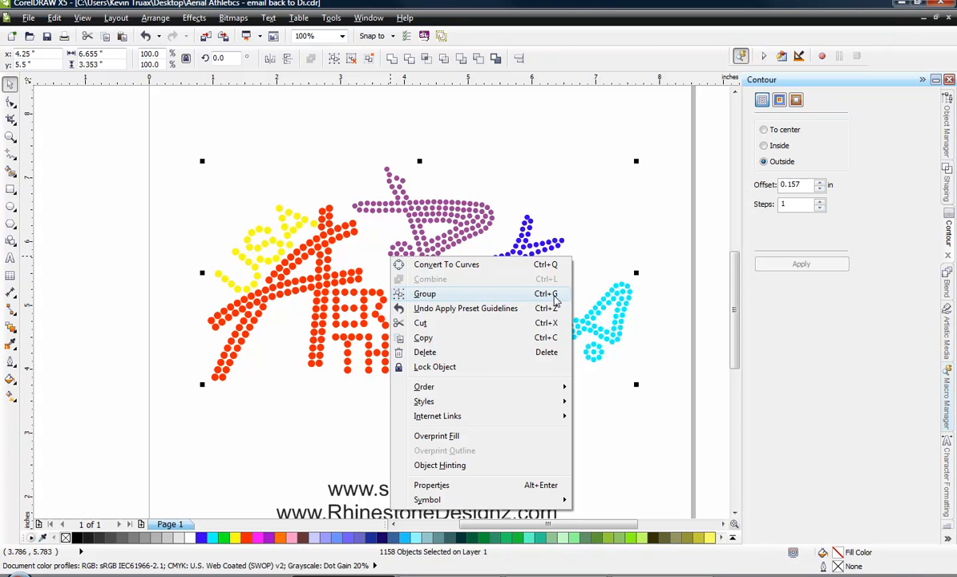
{"action": "left_click", "coordinate": [425, 293]}
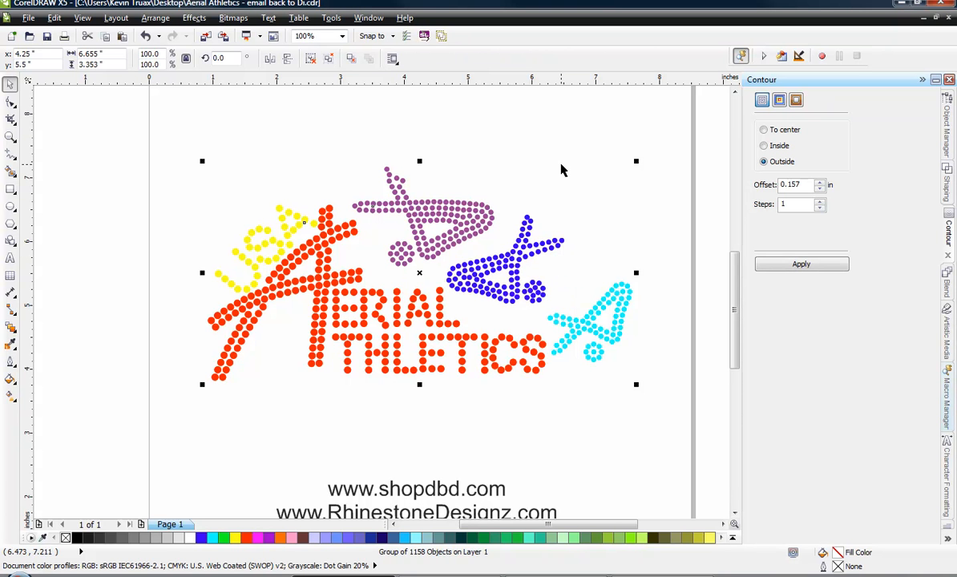
{"action": "left_click", "coordinate": [829, 272]}
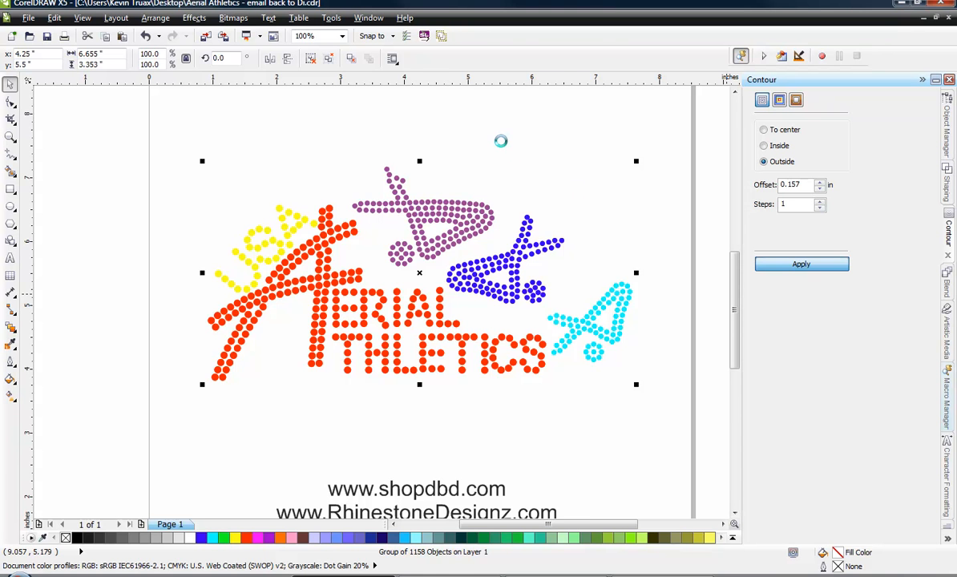
{"action": "left_click", "coordinate": [500, 147]}
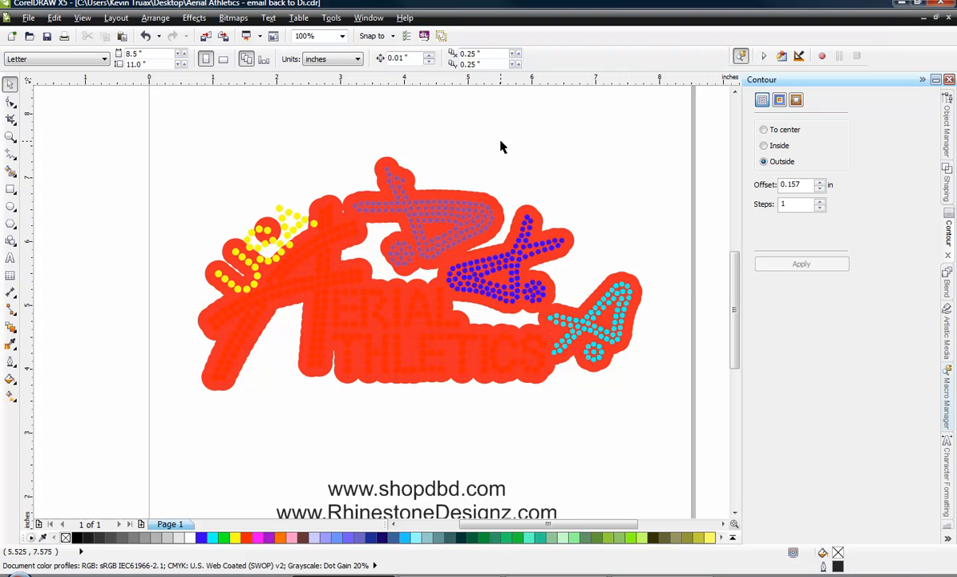
- Break the contour group apart so the red contour becomes a curve separate from the rhinestone group
{"action": "left_click", "coordinate": [476, 200]}
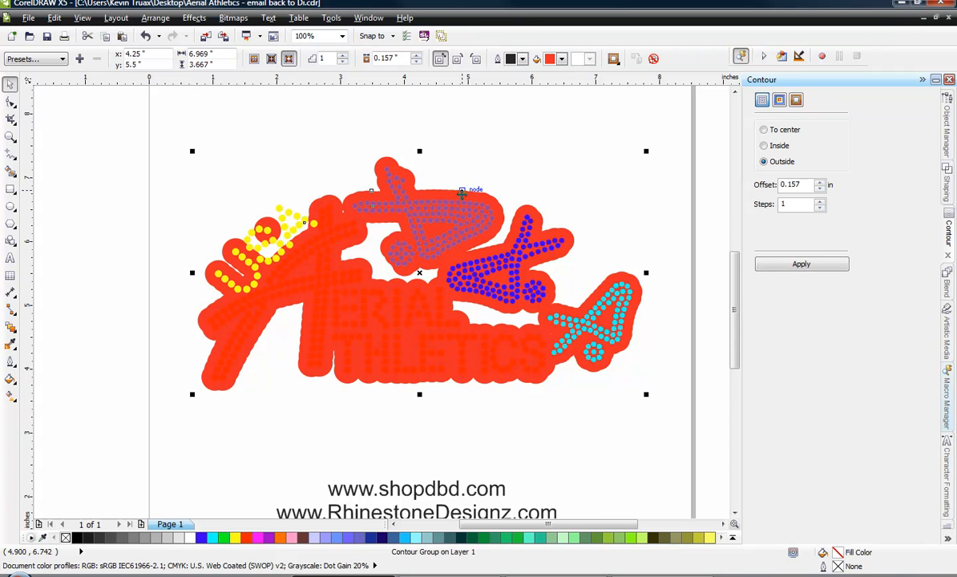
{"action": "right_click", "coordinate": [462, 193]}
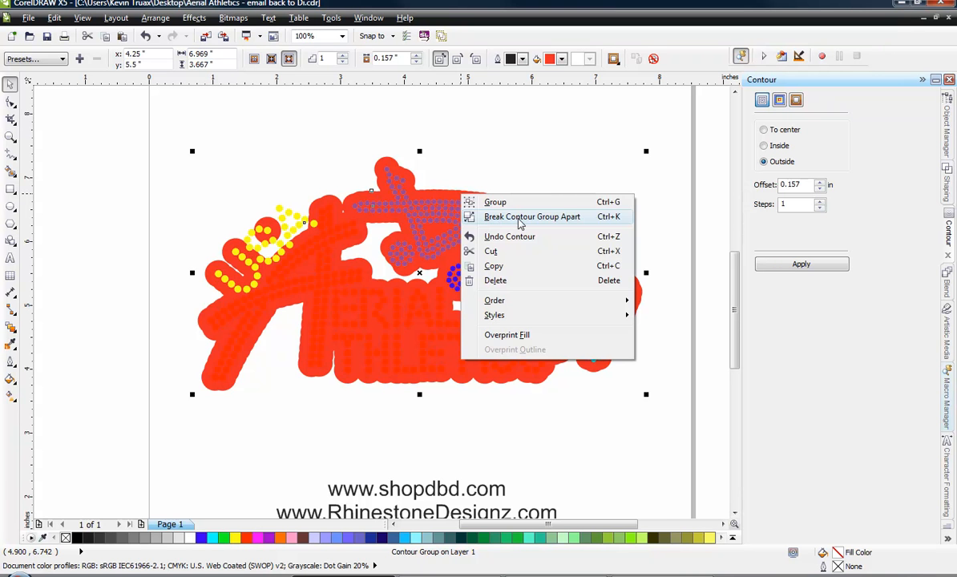
{"action": "left_click", "coordinate": [533, 138]}
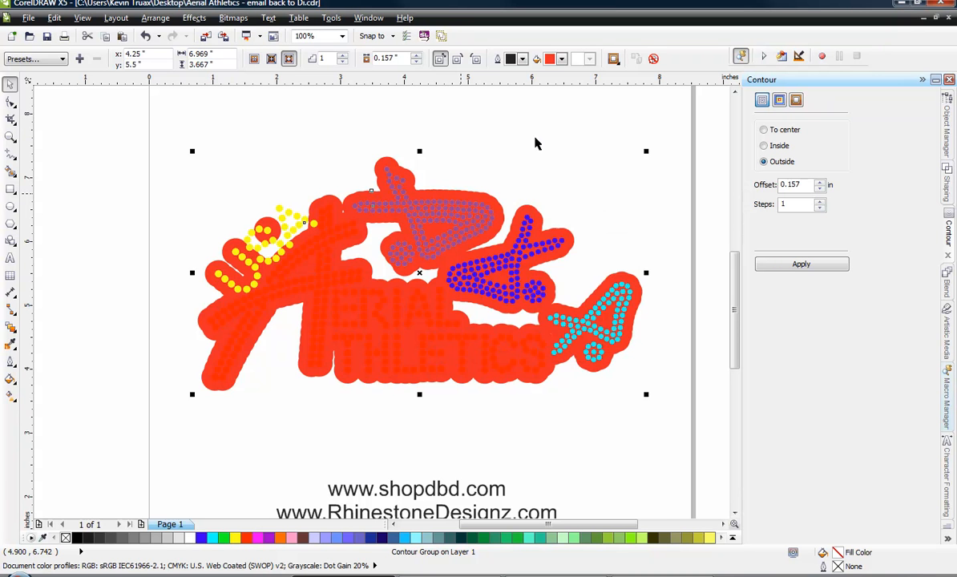
{"action": "left_click", "coordinate": [948, 115]}
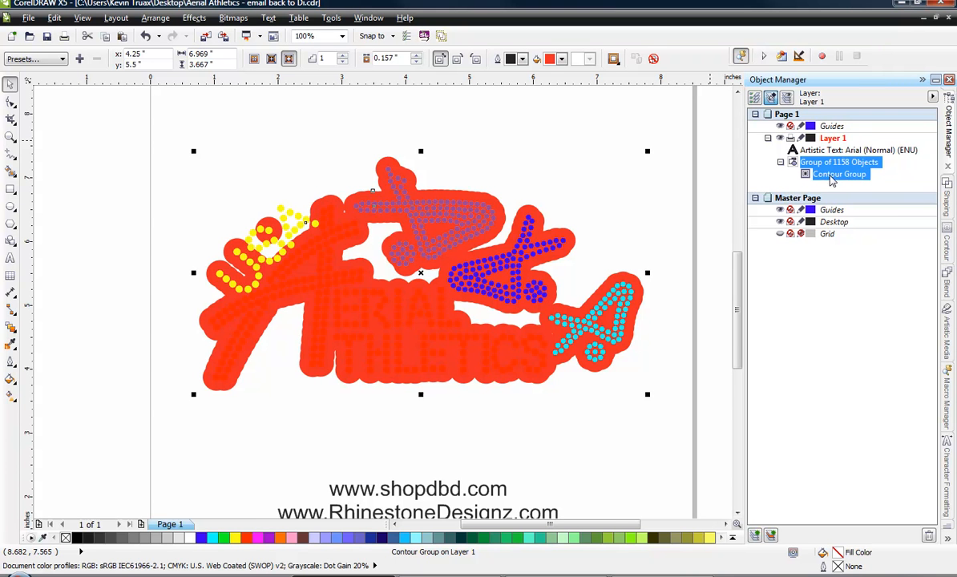
{"action": "right_click", "coordinate": [832, 182]}
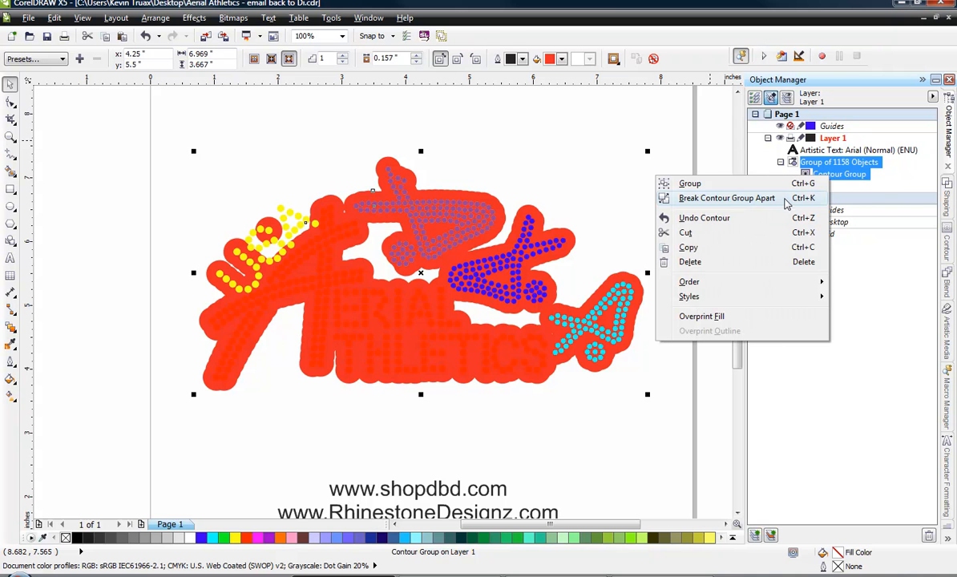
{"action": "left_click", "coordinate": [786, 198]}
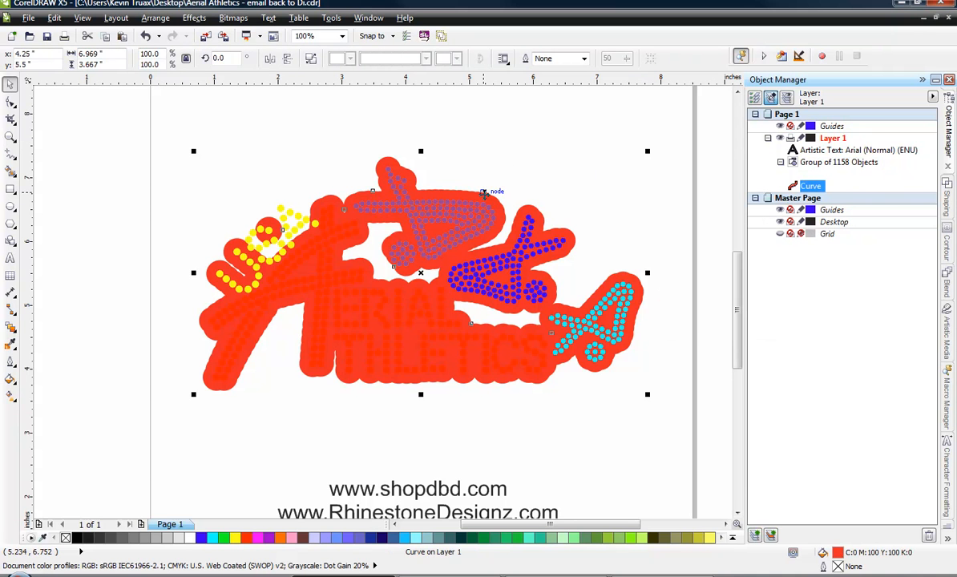
- Fill the separated contour curve behind the rhinestones with black
{"action": "left_click_drag", "start_coordinate": [484, 192], "coordinate": [449, 431]}
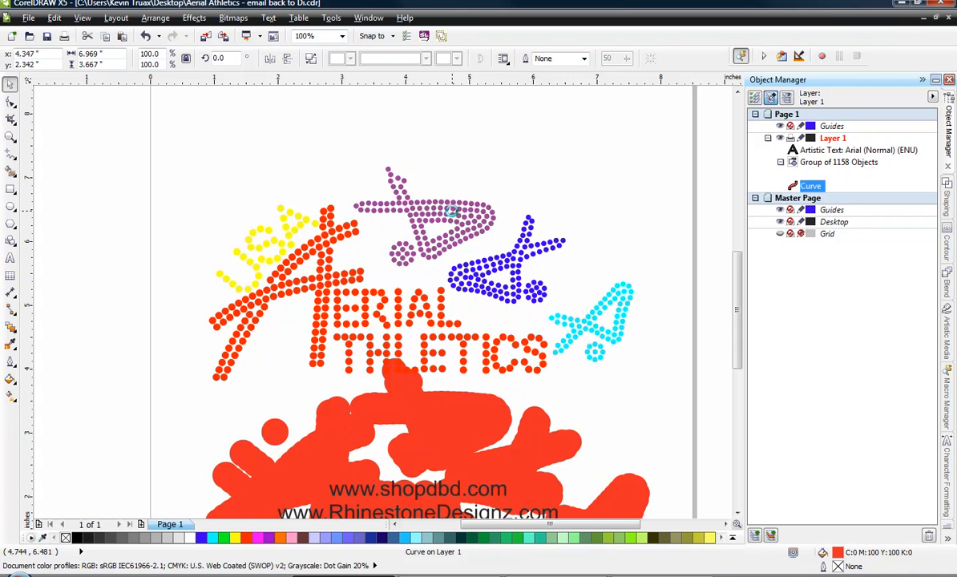
{"action": "key", "text": "ctrl+z"}
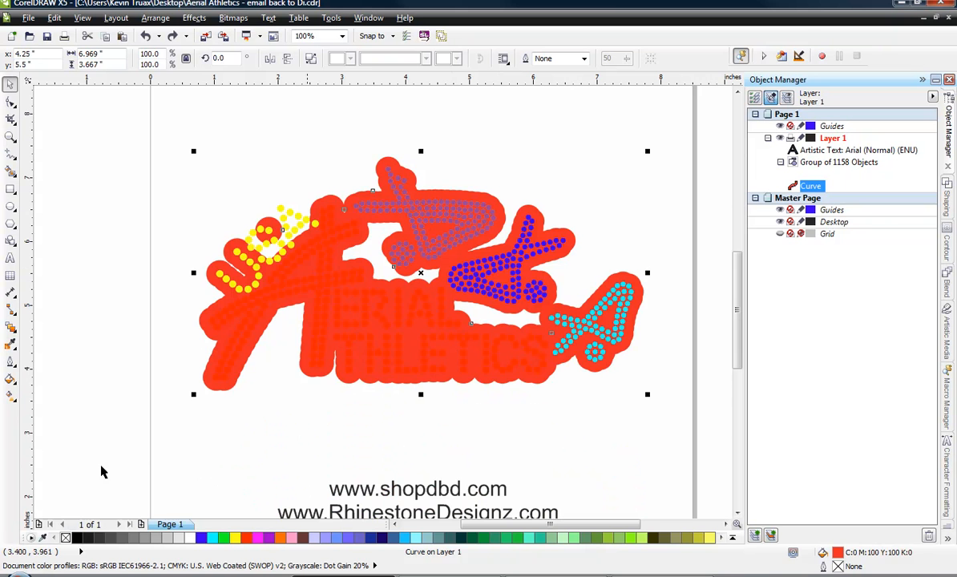
{"action": "left_click", "coordinate": [75, 540]}
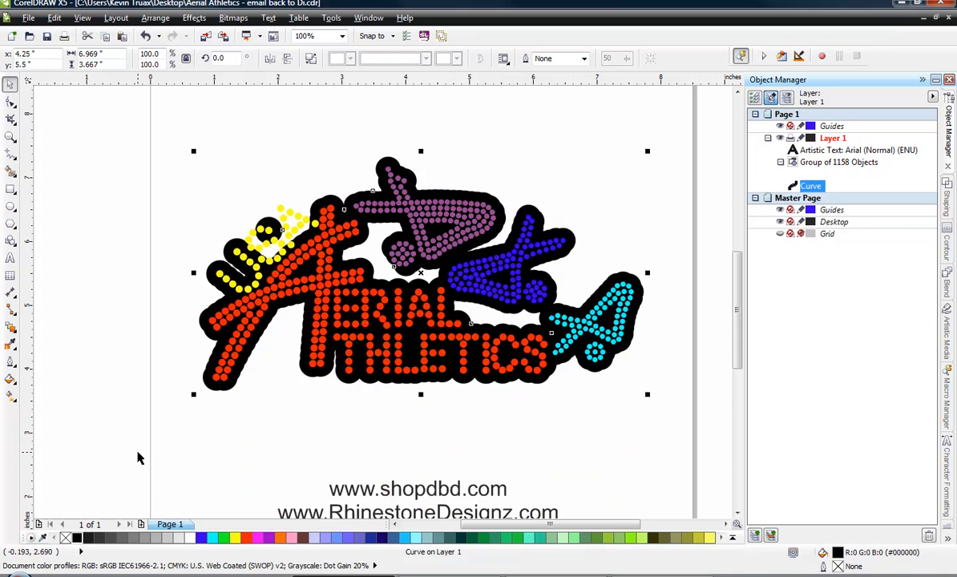
{"action": "left_click", "coordinate": [184, 457]}
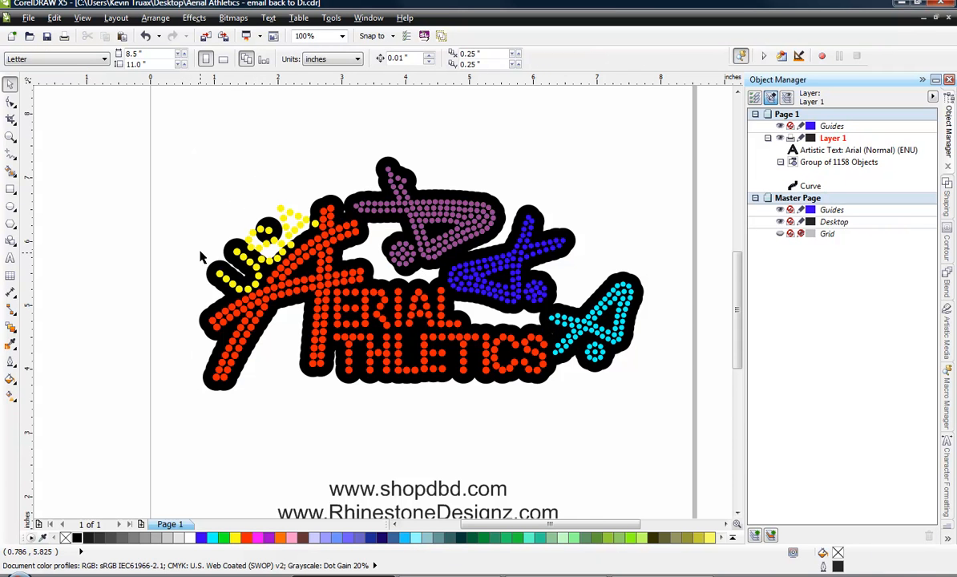
- Ungroup the rhinestone design into its individual circles
{"action": "scroll", "coordinate": [224, 231], "scroll_direction": "up", "scroll_amount": 1}
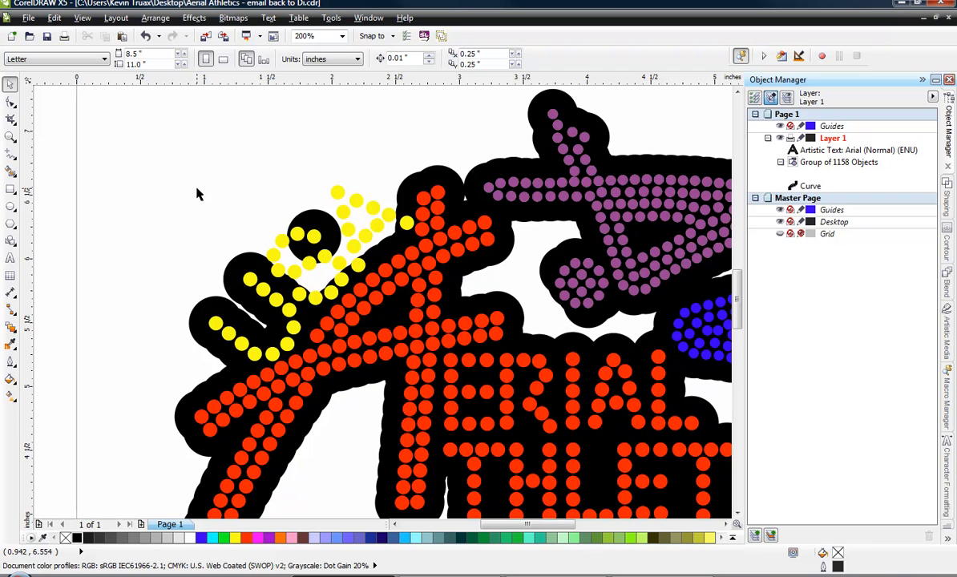
{"action": "left_click", "coordinate": [337, 191]}
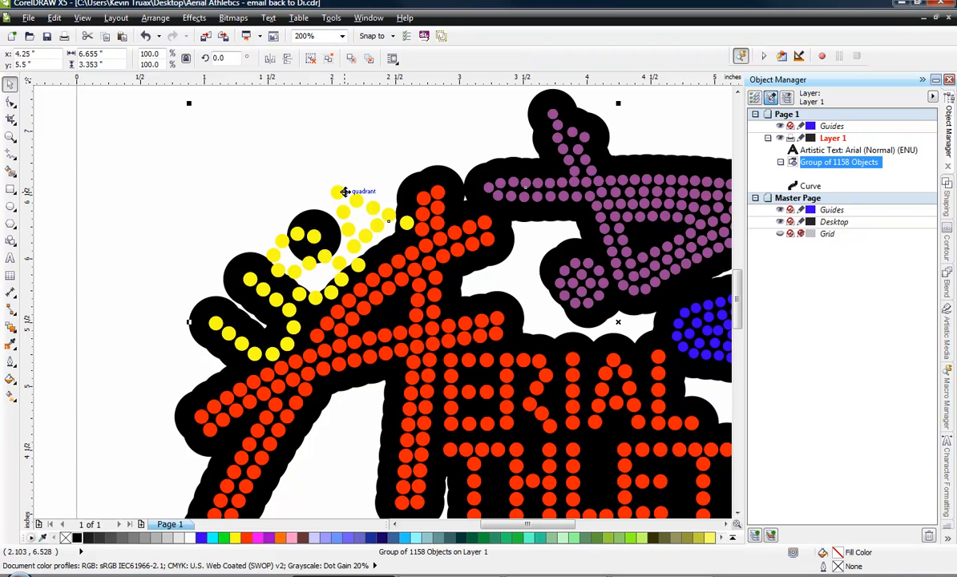
{"action": "right_click", "coordinate": [343, 190]}
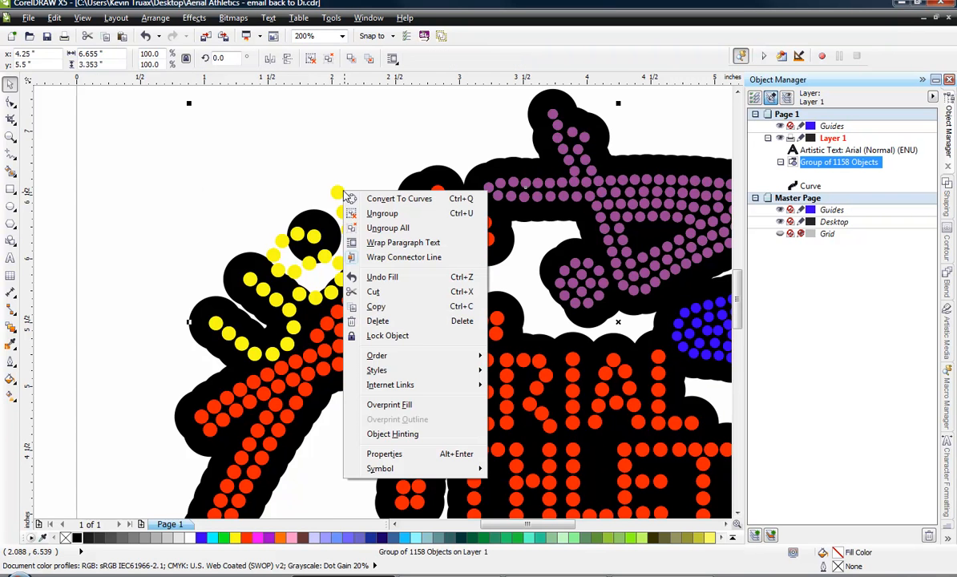
{"action": "left_click", "coordinate": [380, 214]}
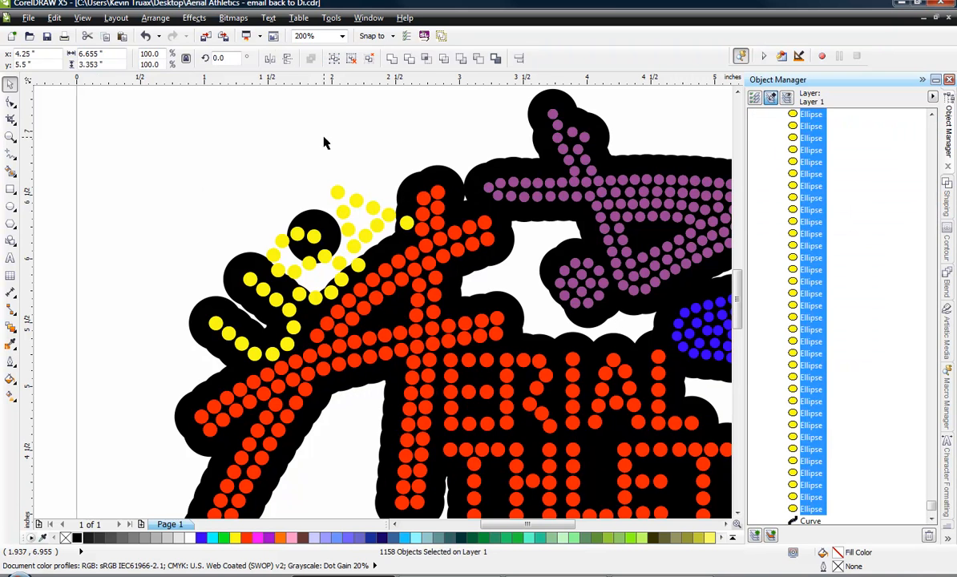
- Group the four yellow circles at the upper end of the lettering that lie outside the black backing
{"action": "left_click", "coordinate": [328, 188]}
{"action": "left_click", "coordinate": [335, 195]}
{"action": "scroll", "coordinate": [334, 192], "scroll_direction": "up", "scroll_amount": 1}
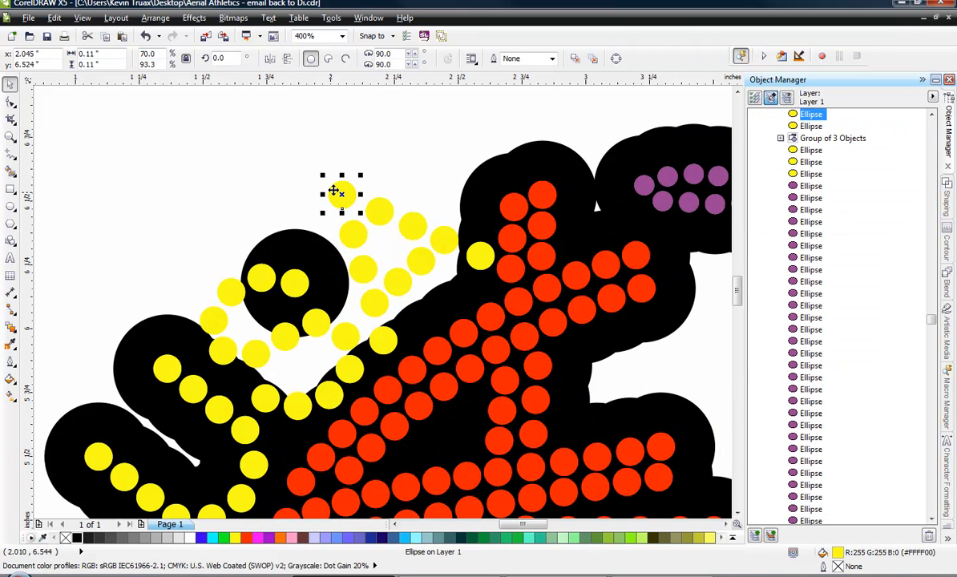
{"action": "left_click", "coordinate": [353, 233], "text": "shift"}
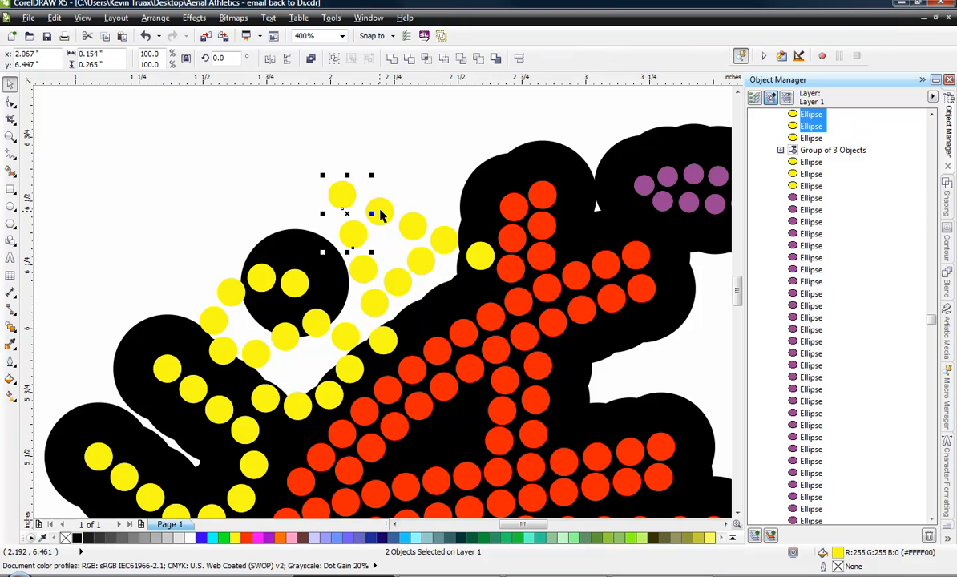
{"action": "left_click", "coordinate": [382, 214], "text": "shift"}
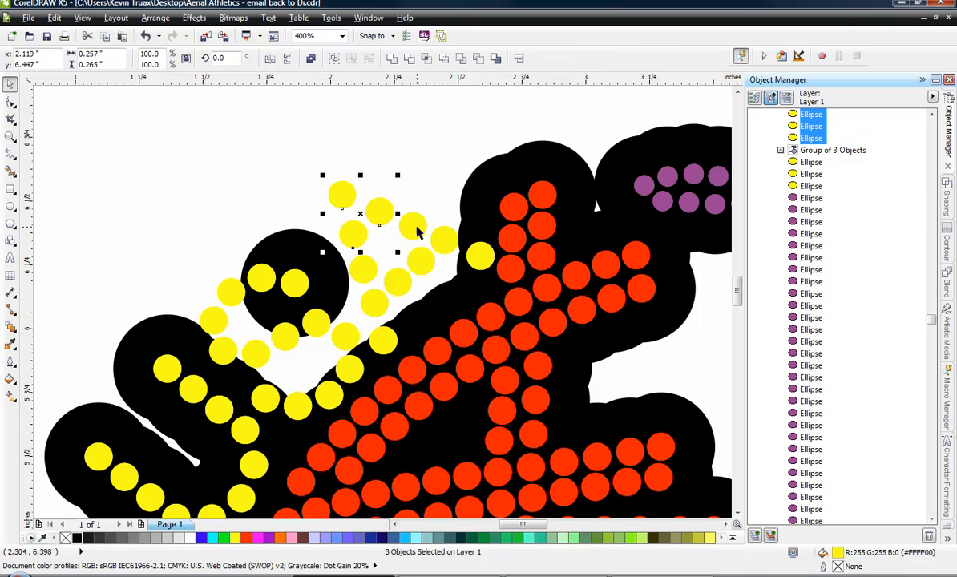
{"action": "left_click", "coordinate": [361, 259], "text": "shift"}
{"action": "right_click", "coordinate": [360, 264]}
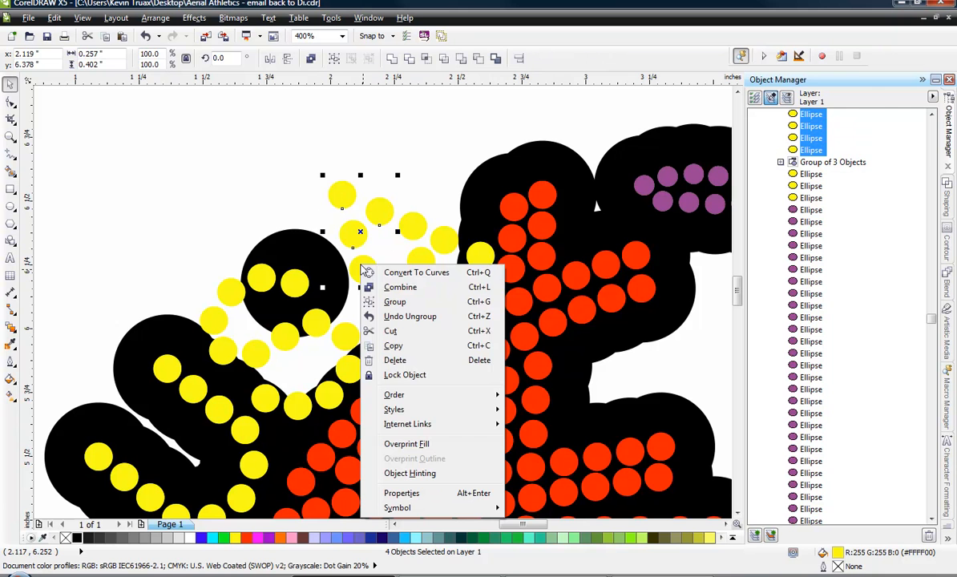
{"action": "left_click", "coordinate": [395, 302]}
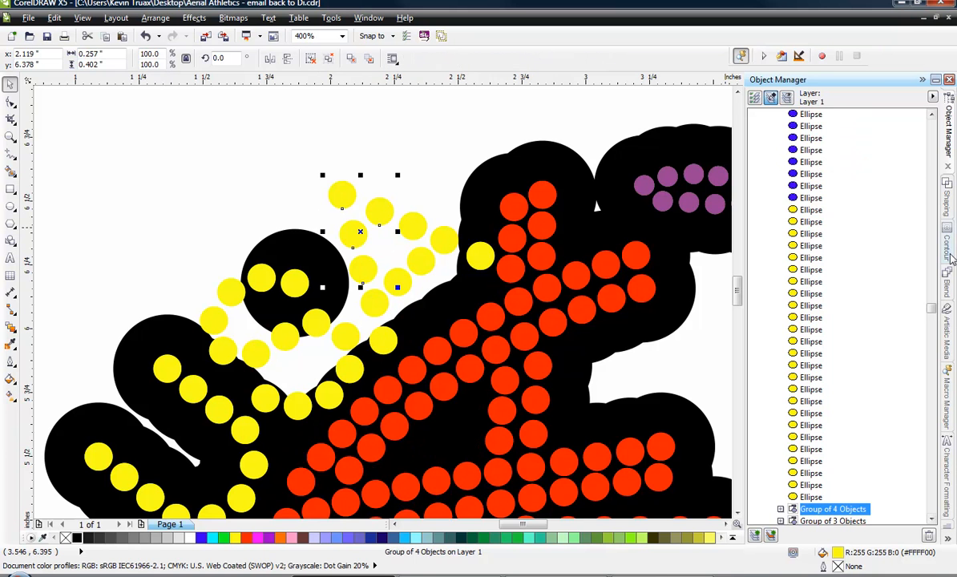
- Apply one-step 0.157 in outside contours to the four-circle group and to the adjacent group of three yellow circles
{"action": "left_click", "coordinate": [948, 238]}
{"action": "left_click", "coordinate": [829, 264]}
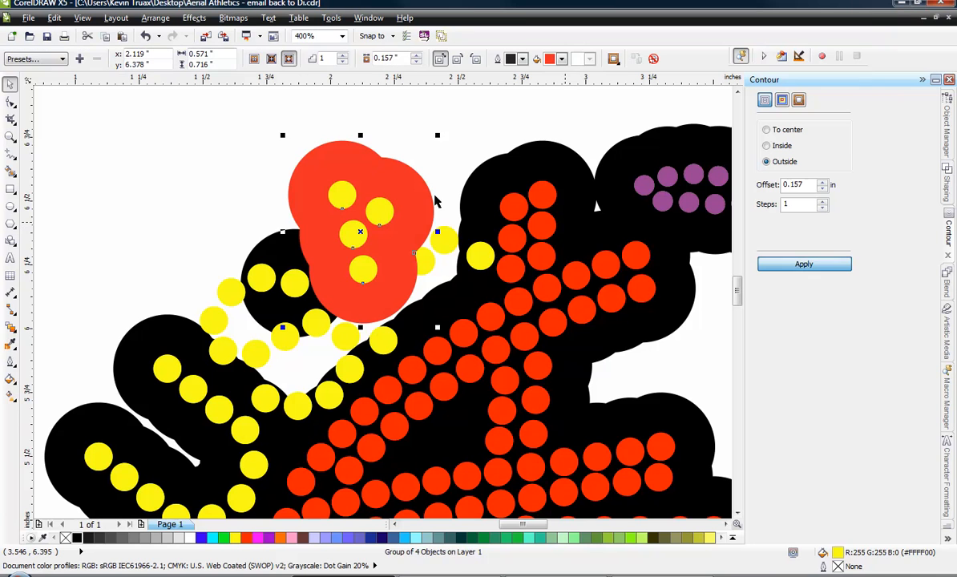
{"action": "left_click", "coordinate": [401, 128]}
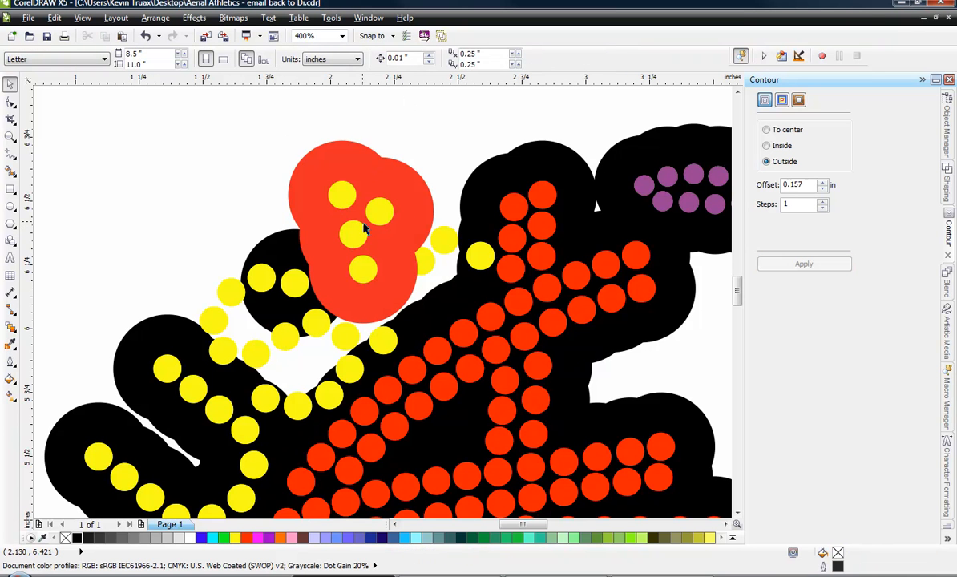
{"action": "left_click", "coordinate": [447, 241]}
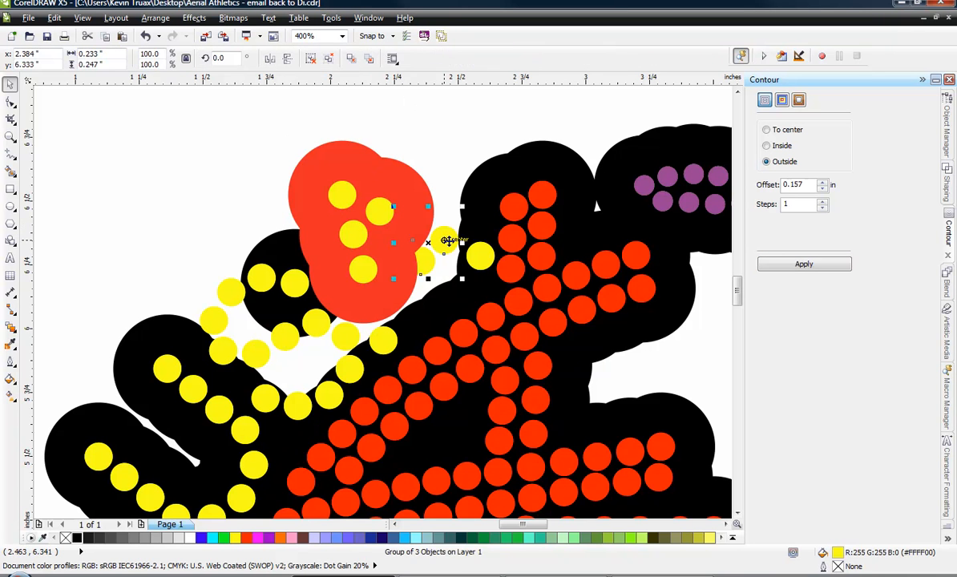
{"action": "left_click", "coordinate": [785, 265]}
{"action": "left_click", "coordinate": [431, 128]}
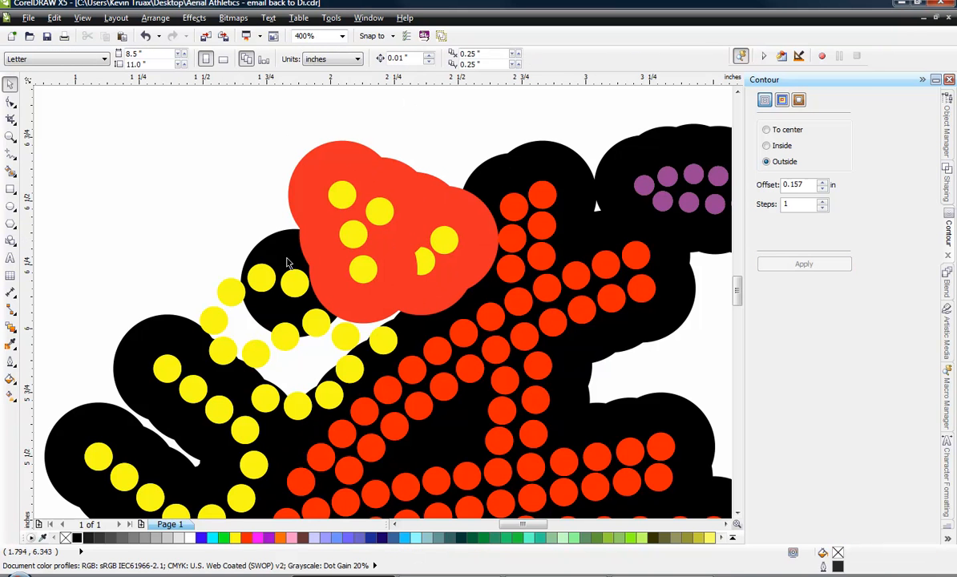
- Apply one-step 0.157 in outside contours individually to two of the uncovered yellow circles in the neighbouring letter
{"action": "left_click", "coordinate": [241, 280]}
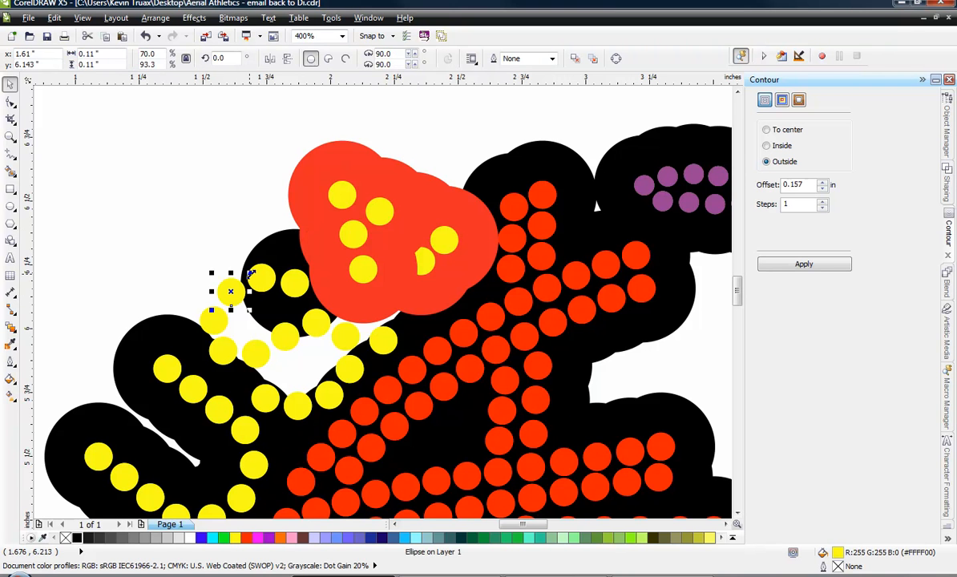
{"action": "left_click", "coordinate": [261, 280]}
{"action": "left_click", "coordinate": [804, 264]}
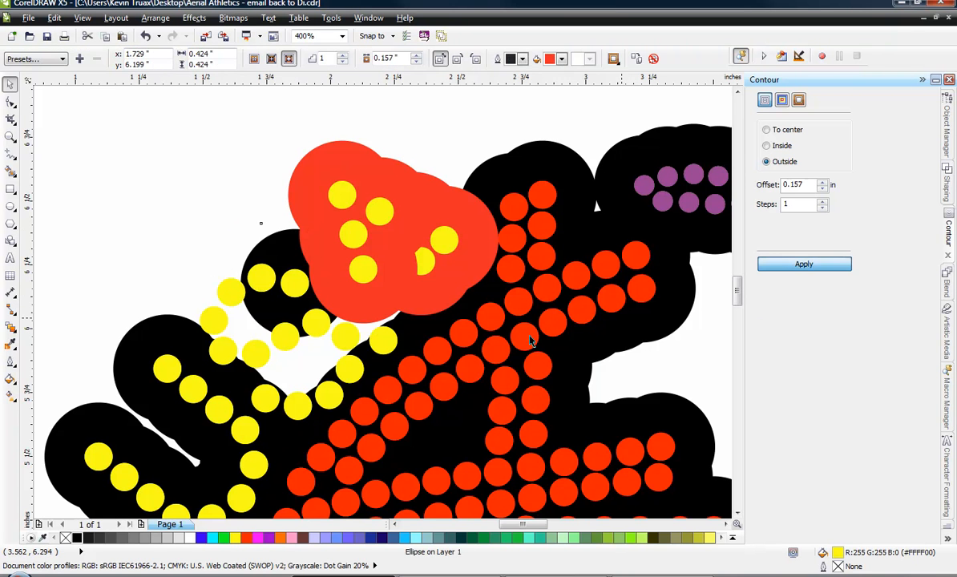
{"action": "left_click", "coordinate": [214, 323]}
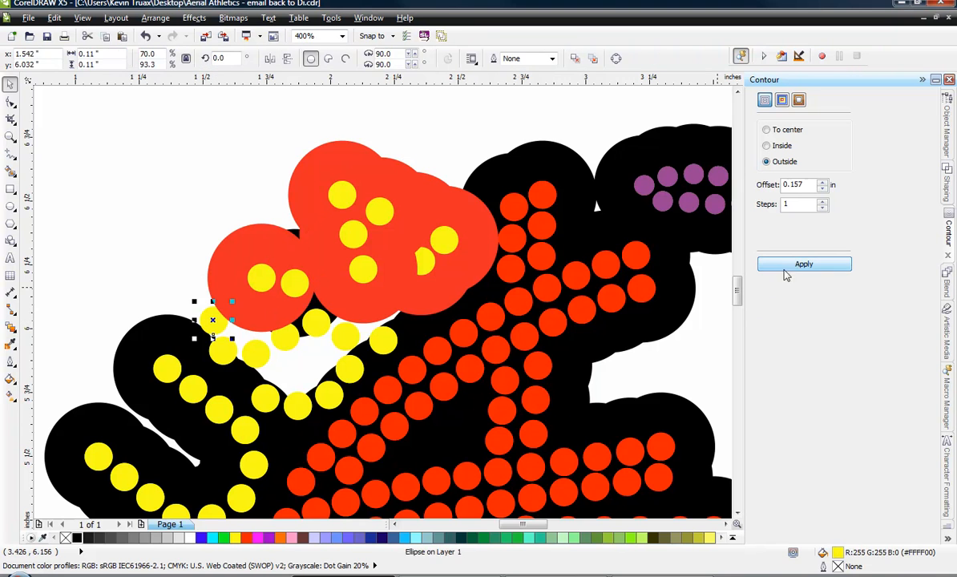
{"action": "left_click", "coordinate": [790, 267]}
{"action": "left_click", "coordinate": [215, 174]}
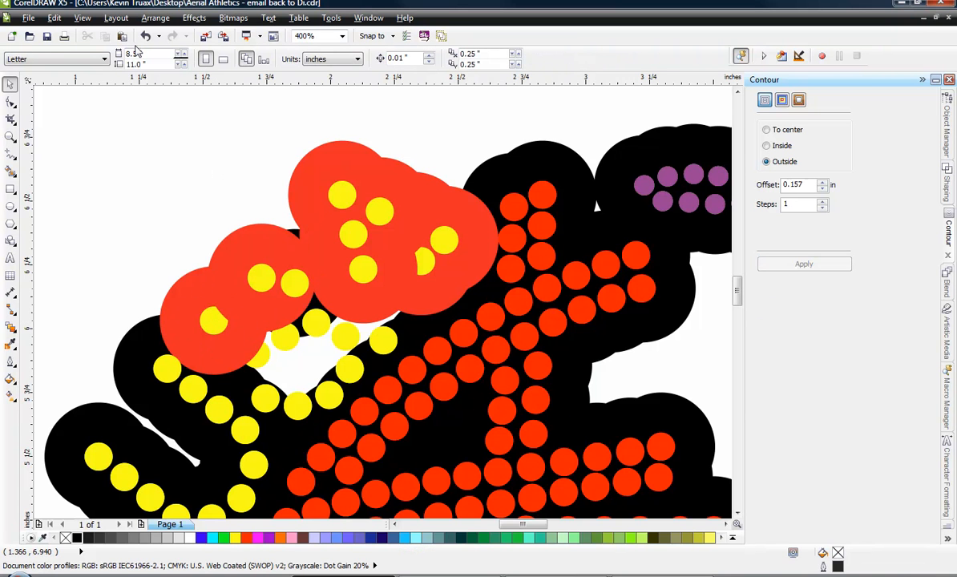
- Switch the drawing display to Wireframe so only object outlines are shown
{"action": "left_click", "coordinate": [83, 18]}
{"action": "left_click", "coordinate": [101, 61]}
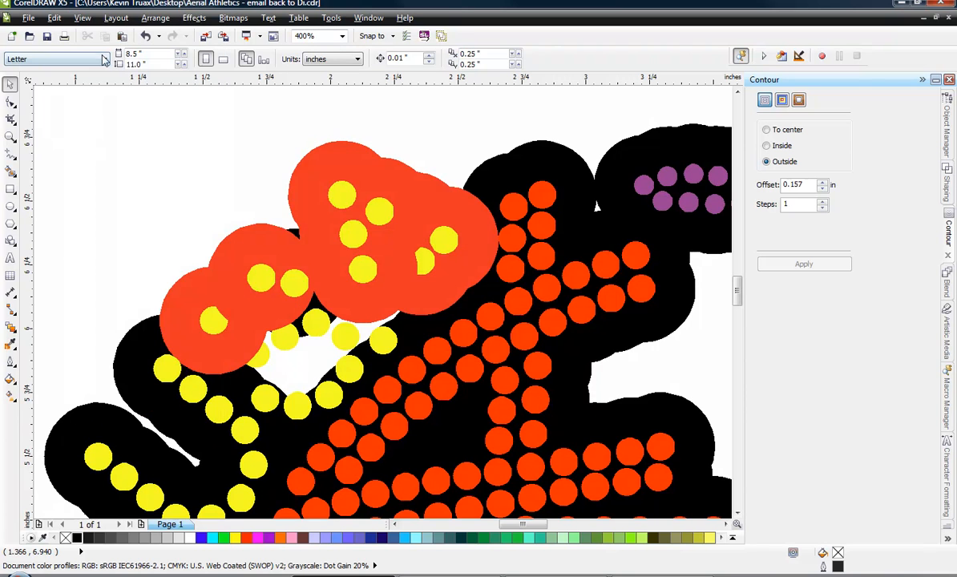
{"action": "left_click", "coordinate": [83, 17]}
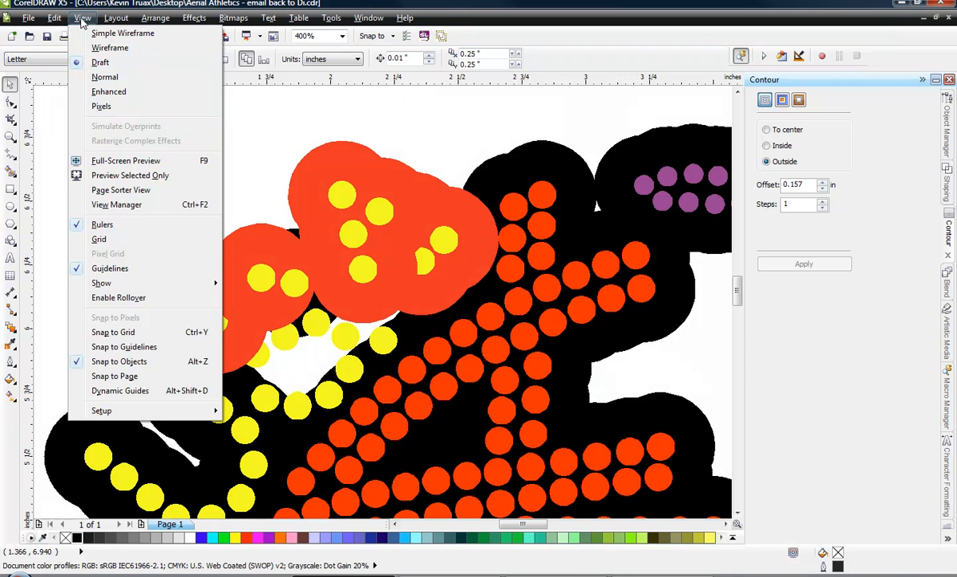
{"action": "left_click", "coordinate": [94, 45]}
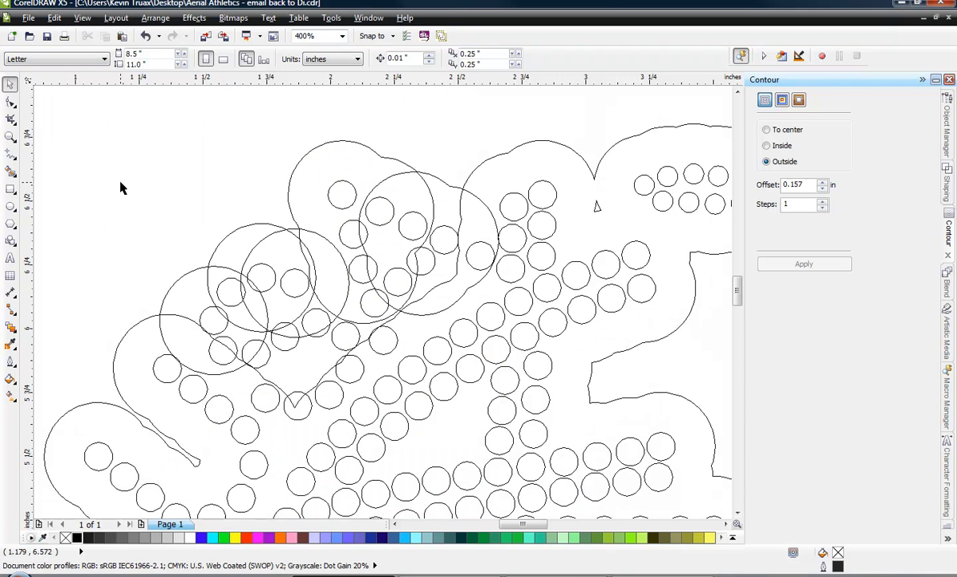
- Apply a one-step 0.157 in outside contour to the skipped yellow circle between the two individually contoured ones
{"action": "left_click", "coordinate": [225, 282]}
{"action": "left_click", "coordinate": [227, 286]}
{"action": "left_click", "coordinate": [223, 285]}
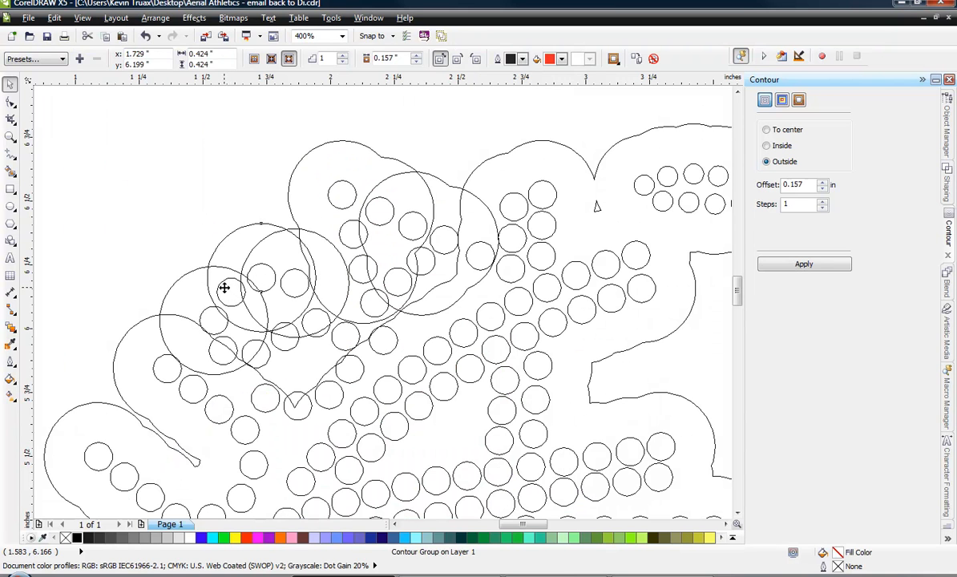
{"action": "left_click", "coordinate": [154, 215]}
{"action": "left_click", "coordinate": [223, 281]}
{"action": "left_click", "coordinate": [226, 282]}
{"action": "left_click", "coordinate": [160, 207]}
{"action": "left_click", "coordinate": [221, 291]}
{"action": "left_click", "coordinate": [222, 292]}
{"action": "left_click", "coordinate": [222, 292]}
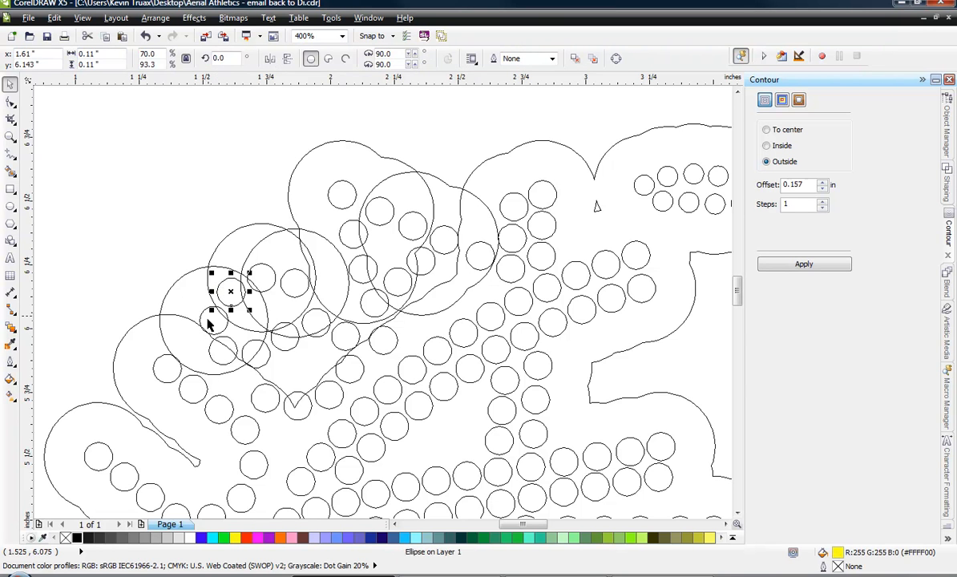
{"action": "left_click", "coordinate": [805, 264]}
{"action": "left_click", "coordinate": [176, 242]}
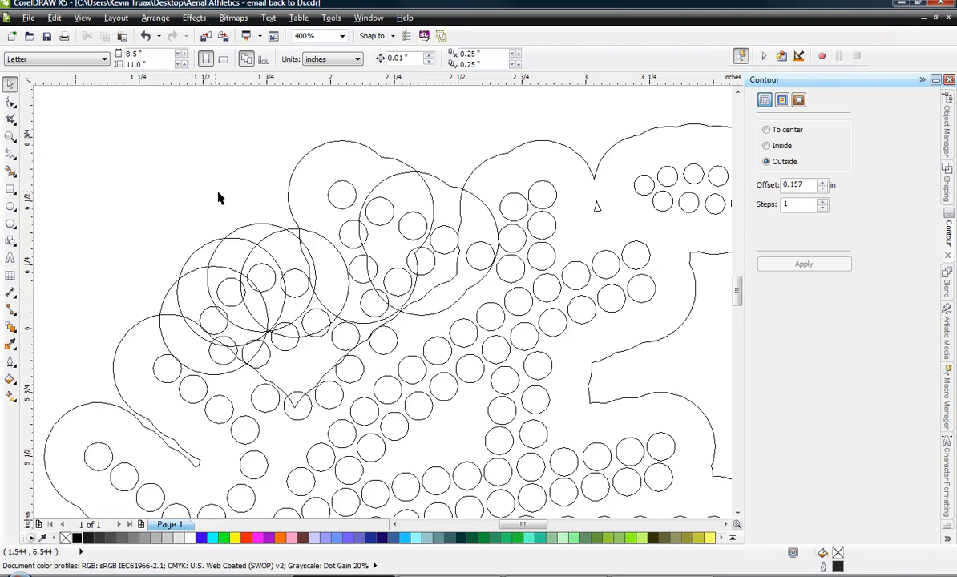
- Break apart the contour groups around the three-circle and four-circle yellow groups
{"action": "scroll", "coordinate": [218, 195], "scroll_direction": "down", "scroll_amount": 1}
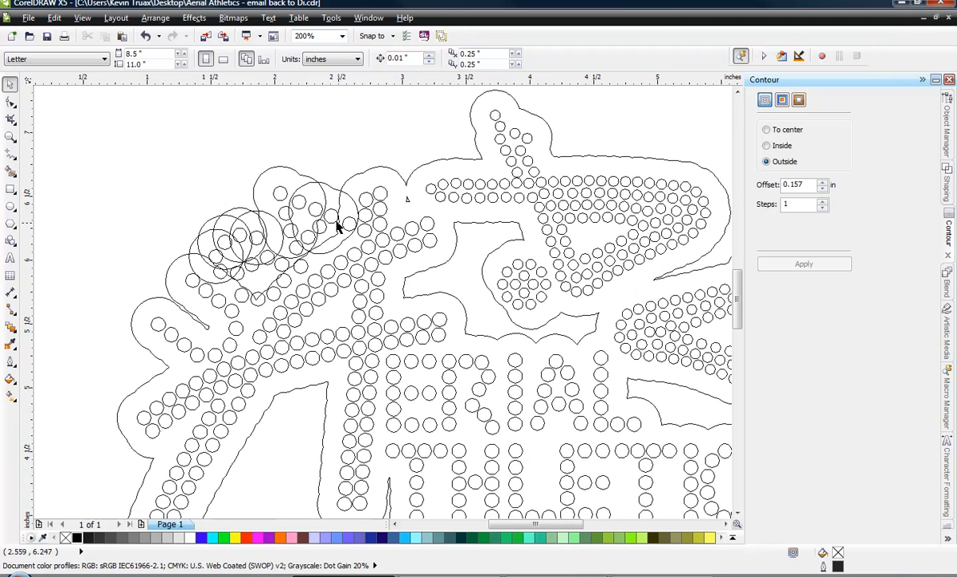
{"action": "scroll", "coordinate": [236, 241], "scroll_direction": "up", "scroll_amount": 1}
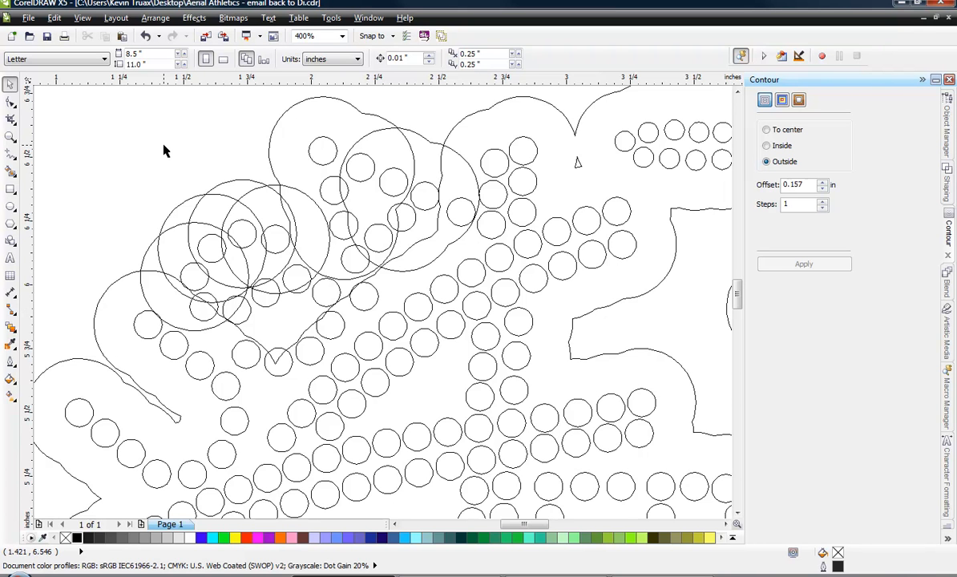
{"action": "left_click", "coordinate": [423, 145]}
{"action": "right_click", "coordinate": [391, 130]}
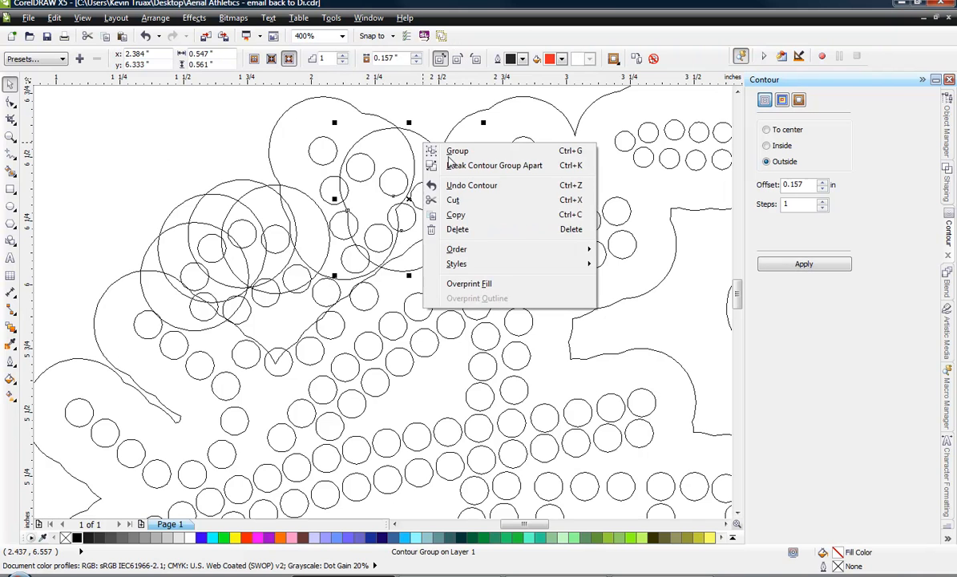
{"action": "left_click", "coordinate": [478, 168]}
{"action": "left_click", "coordinate": [326, 121]}
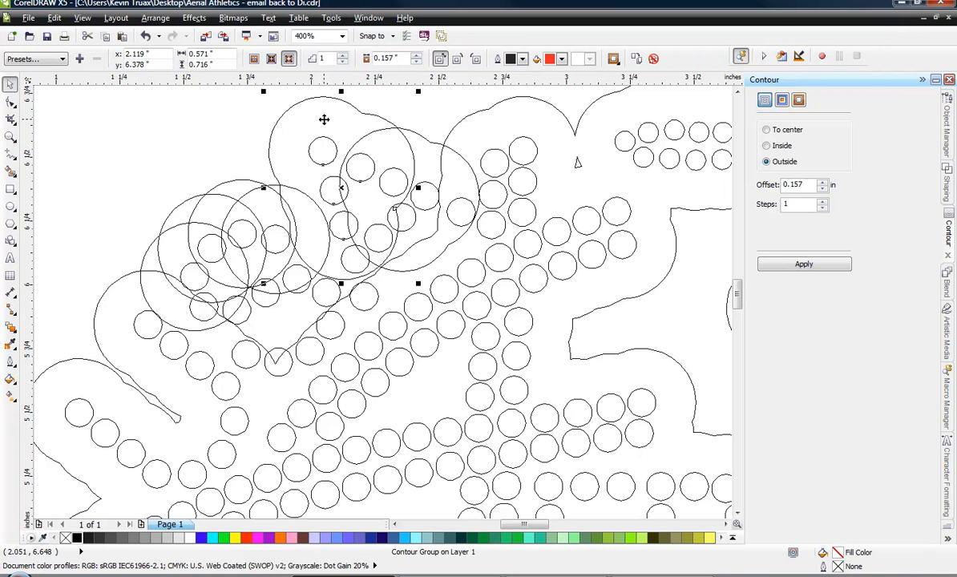
{"action": "right_click", "coordinate": [325, 120]}
{"action": "left_click", "coordinate": [371, 149]}
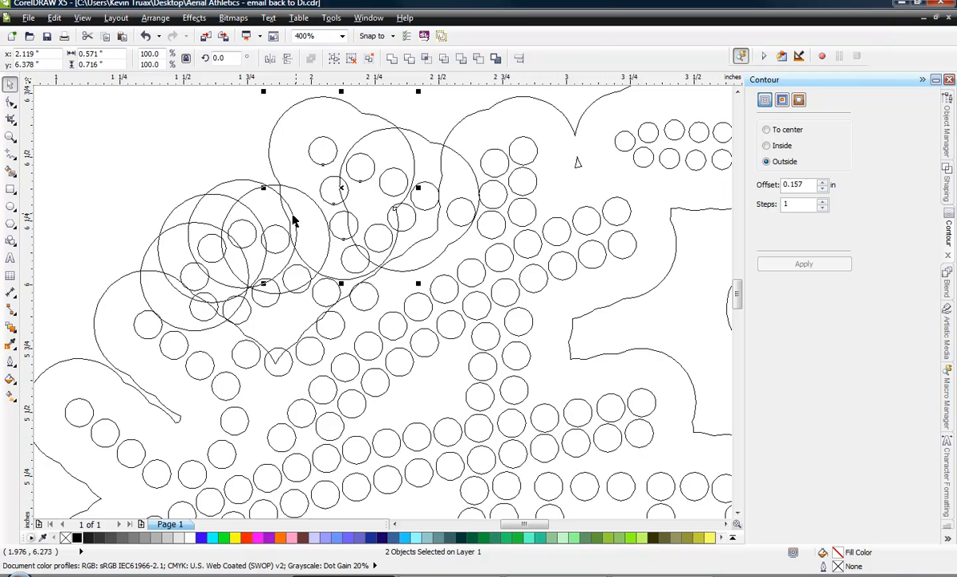
- Break apart the contour groups of the three individually contoured yellow circles
{"action": "left_click", "coordinate": [149, 207]}
{"action": "left_click", "coordinate": [140, 240]}
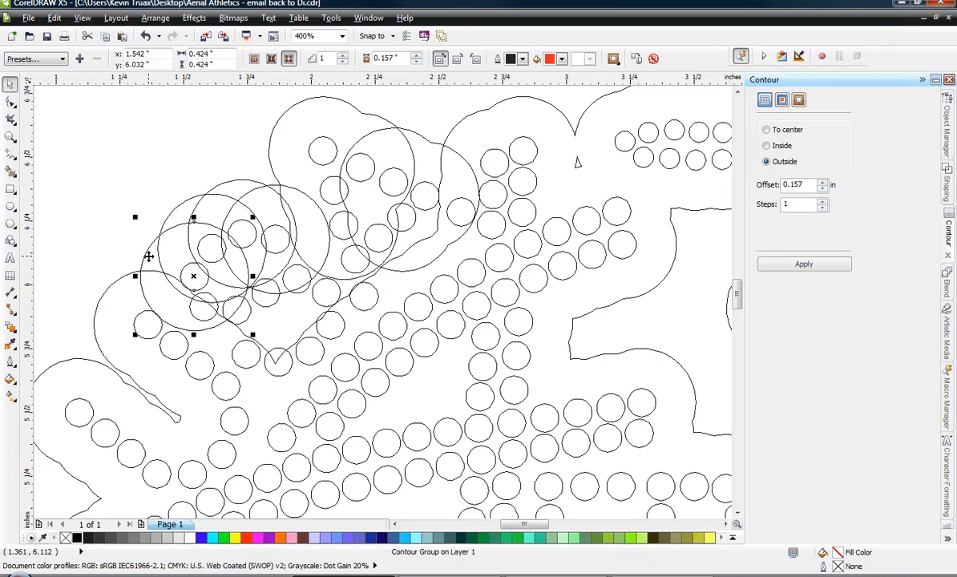
{"action": "right_click", "coordinate": [140, 240]}
{"action": "left_click", "coordinate": [183, 276]}
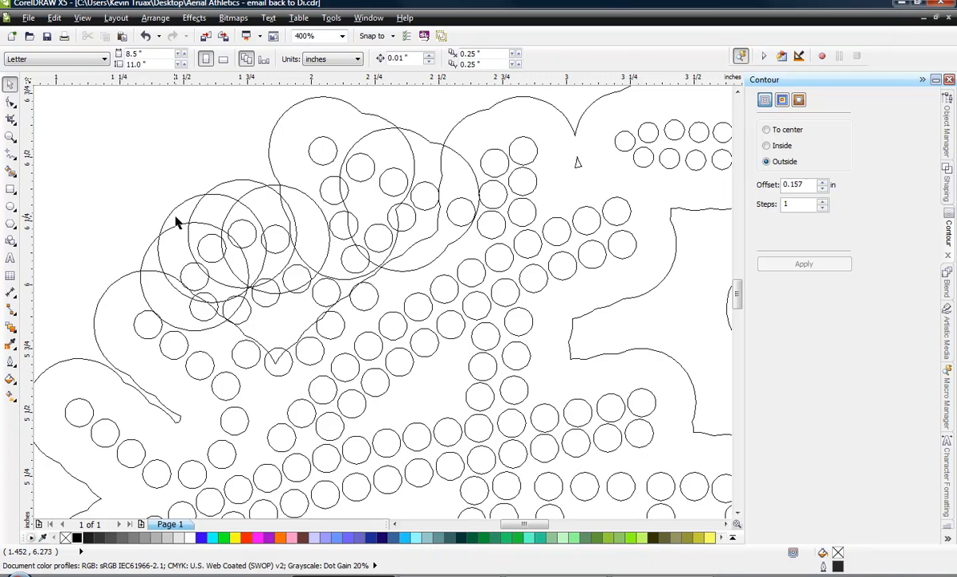
{"action": "right_click", "coordinate": [177, 217]}
{"action": "left_click", "coordinate": [222, 241]}
{"action": "left_click", "coordinate": [232, 189]}
{"action": "right_click", "coordinate": [232, 189]}
{"action": "left_click", "coordinate": [297, 210]}
{"action": "left_click", "coordinate": [256, 182]}
{"action": "left_click", "coordinate": [275, 184]}
{"action": "right_click", "coordinate": [275, 185]}
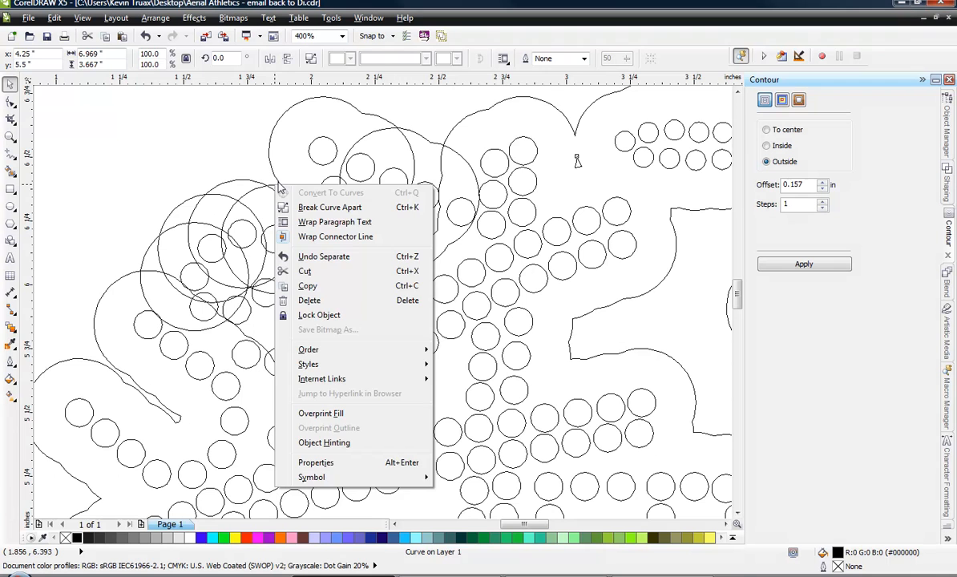
{"action": "left_click", "coordinate": [247, 159]}
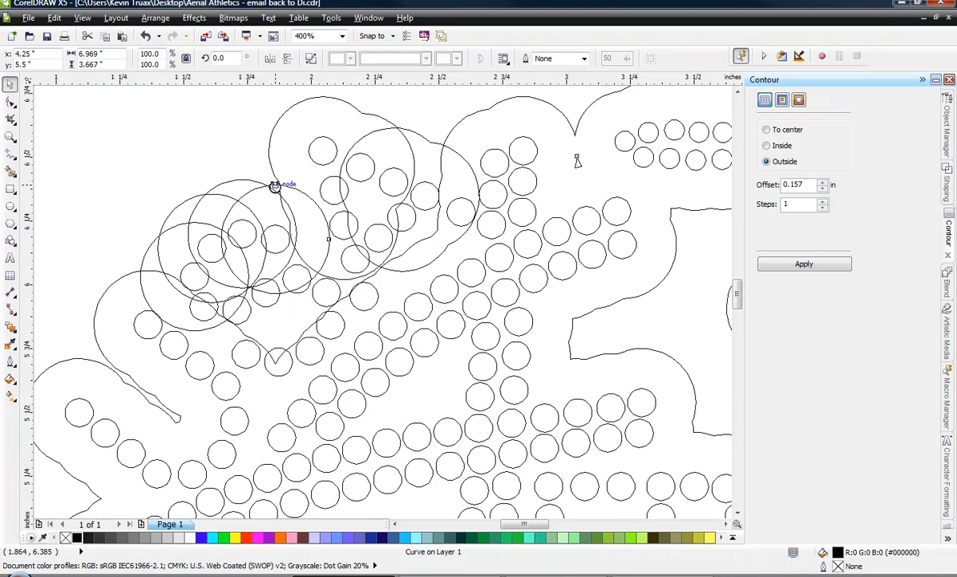
{"action": "scroll", "coordinate": [275, 185], "scroll_direction": "up", "scroll_amount": 2}
{"action": "right_click", "coordinate": [268, 193]}
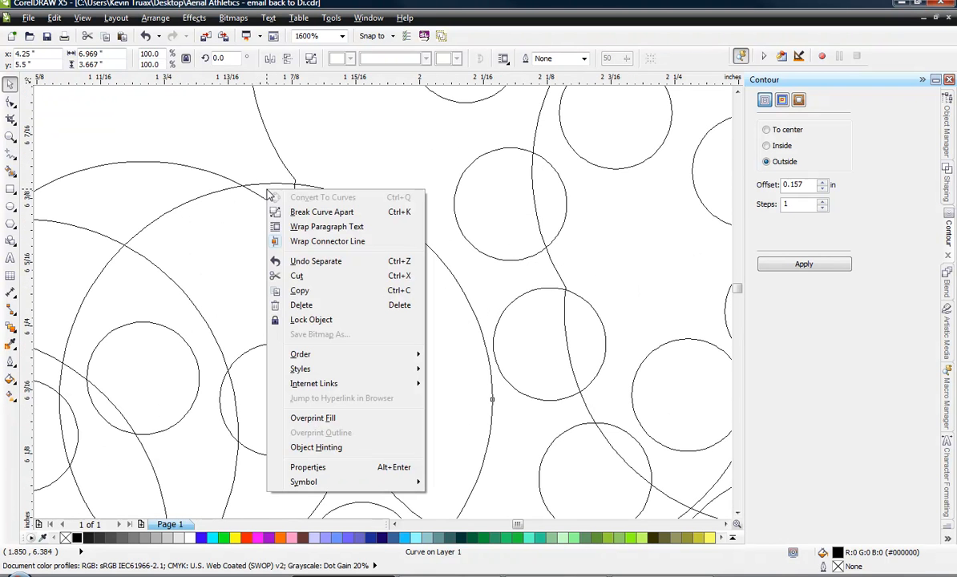
{"action": "left_click", "coordinate": [231, 163]}
{"action": "scroll", "coordinate": [240, 194], "scroll_direction": "down", "scroll_amount": 3}
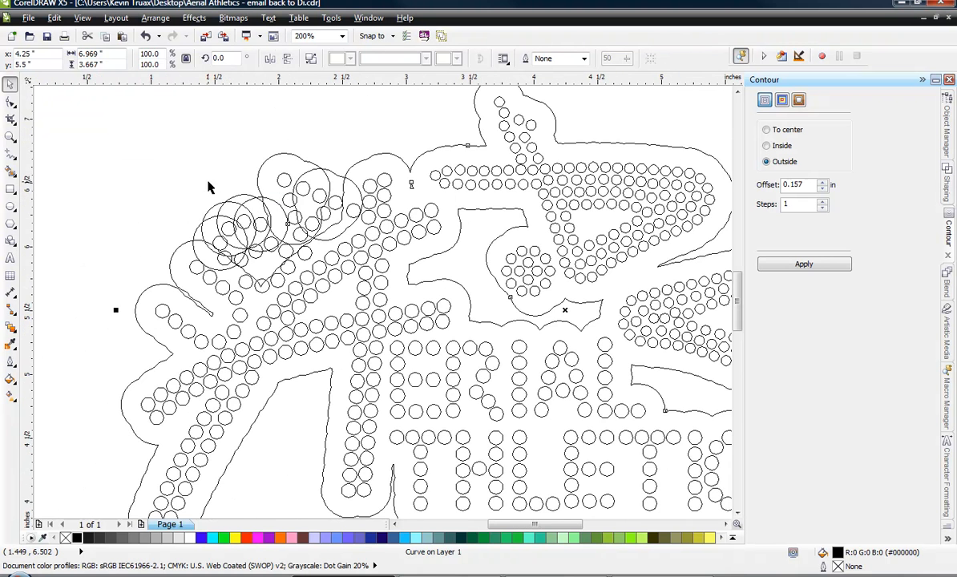
- Weld the lowest of the separated single-circle contours to the main backing outline curve
{"action": "left_click", "coordinate": [195, 198]}
{"action": "scroll", "coordinate": [196, 213], "scroll_direction": "up", "scroll_amount": 1}
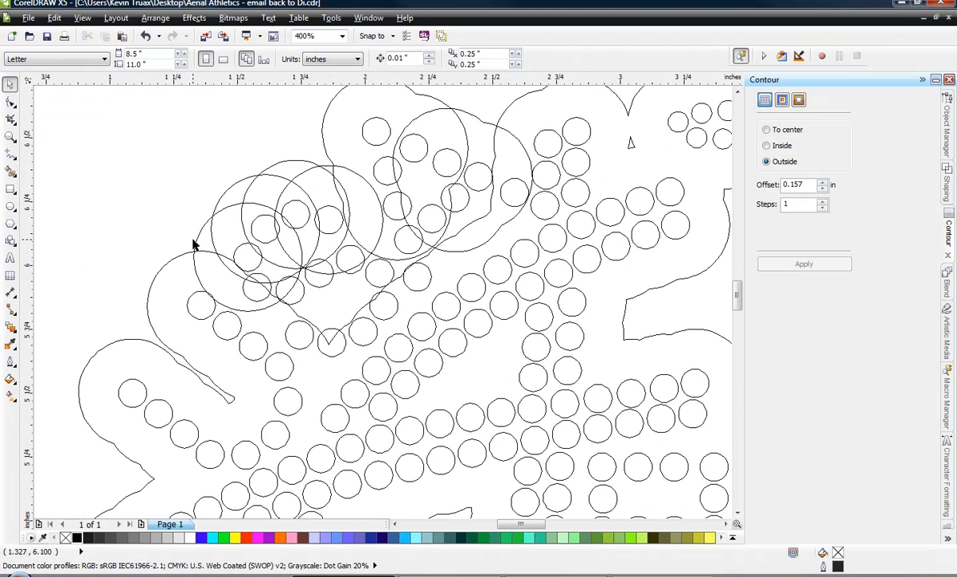
{"action": "left_click", "coordinate": [201, 241]}
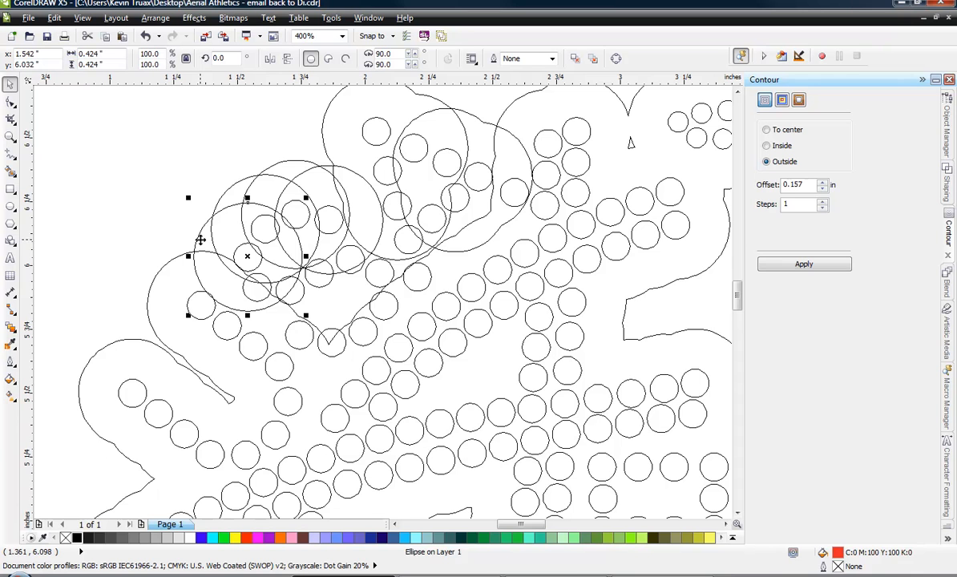
{"action": "left_click", "coordinate": [152, 265], "text": "shift"}
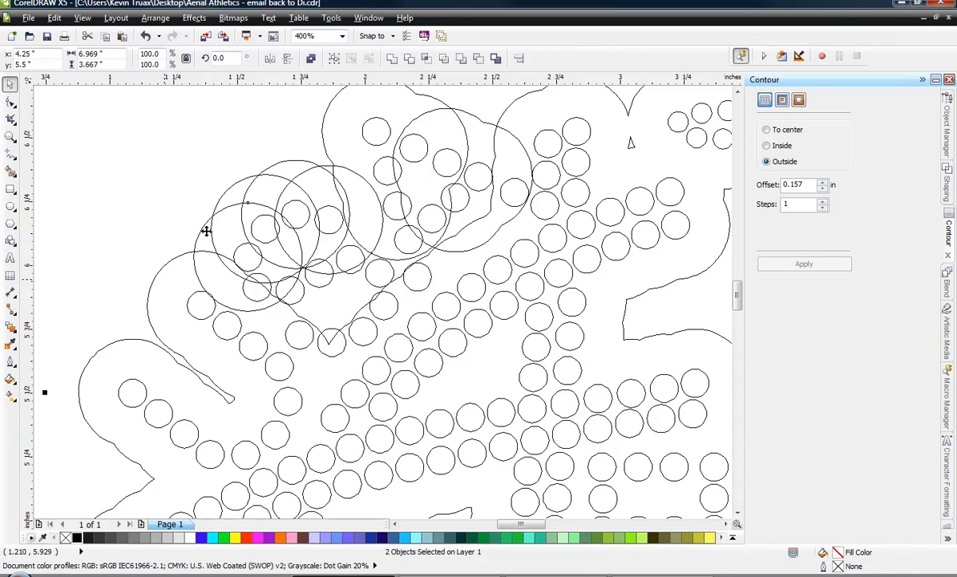
{"action": "left_click", "coordinate": [392, 58]}
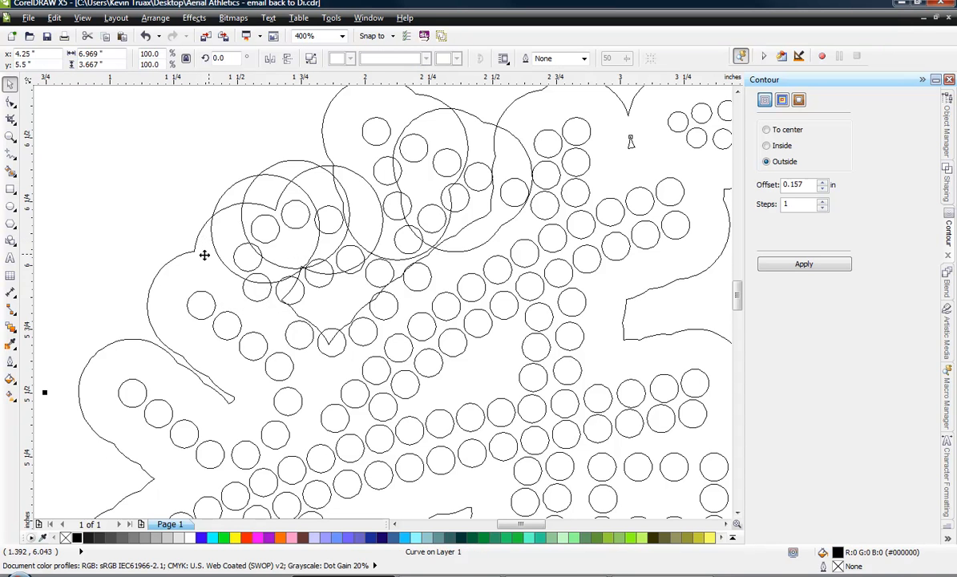
- Weld the two remaining single-circle contours, one after the other, to the main backing outline curve
{"action": "left_click", "coordinate": [231, 191]}
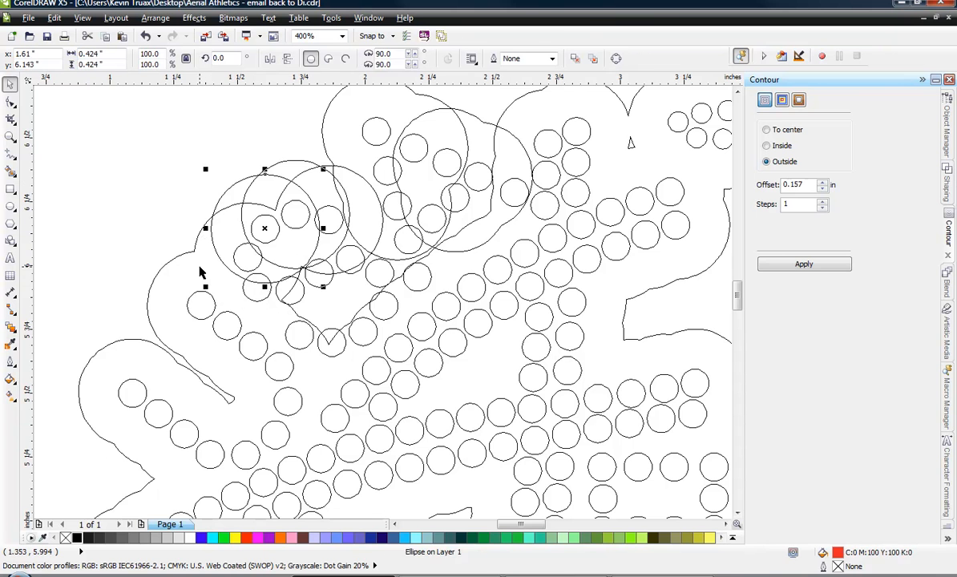
{"action": "left_click", "coordinate": [202, 235], "text": "shift"}
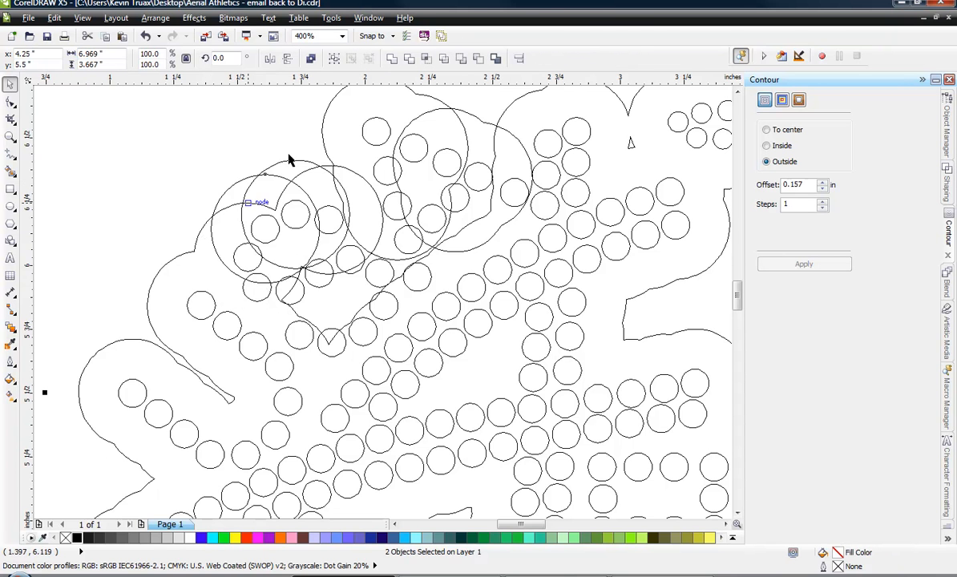
{"action": "left_click", "coordinate": [392, 58]}
{"action": "left_click", "coordinate": [202, 137]}
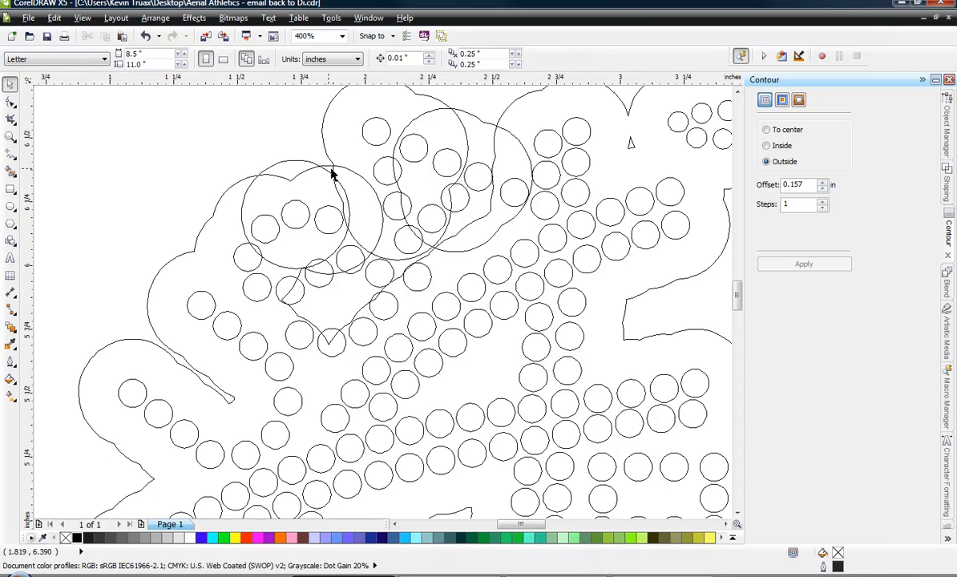
{"action": "left_click", "coordinate": [292, 170]}
{"action": "left_click", "coordinate": [220, 191], "text": "shift"}
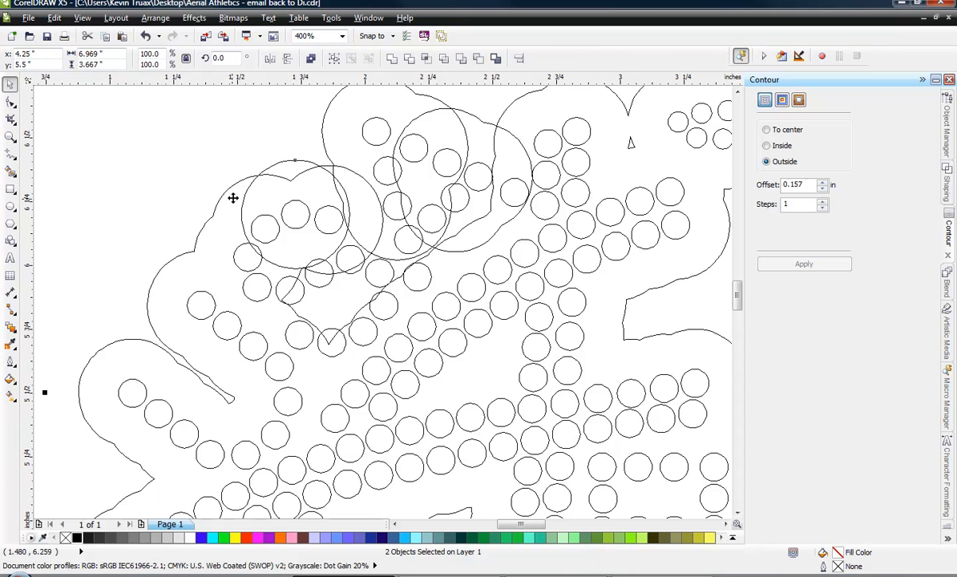
{"action": "left_click", "coordinate": [392, 59]}
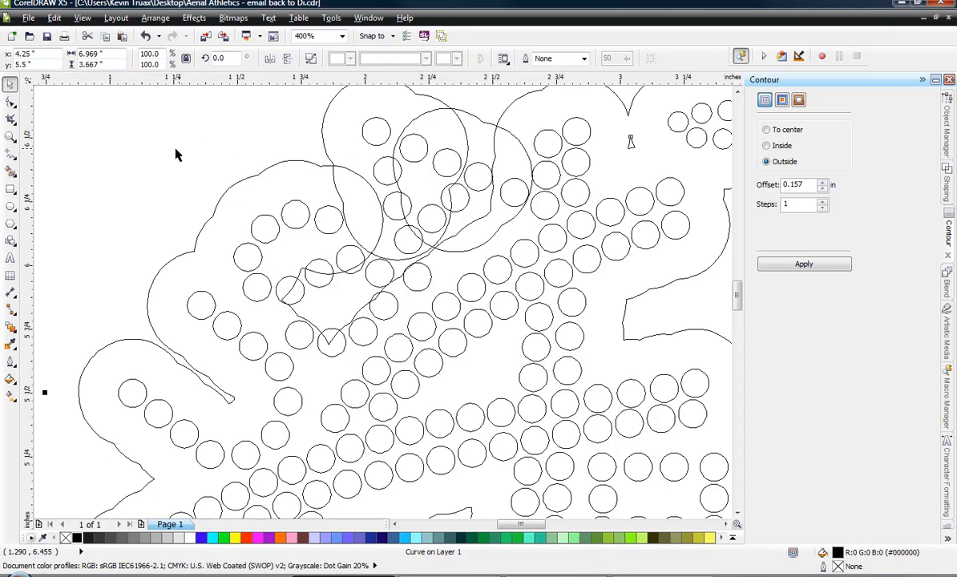
{"action": "left_click", "coordinate": [175, 150]}
- Weld the contours around the four-circle and three-circle groups, one after the other, to the main backing outline
{"action": "left_click", "coordinate": [326, 135]}
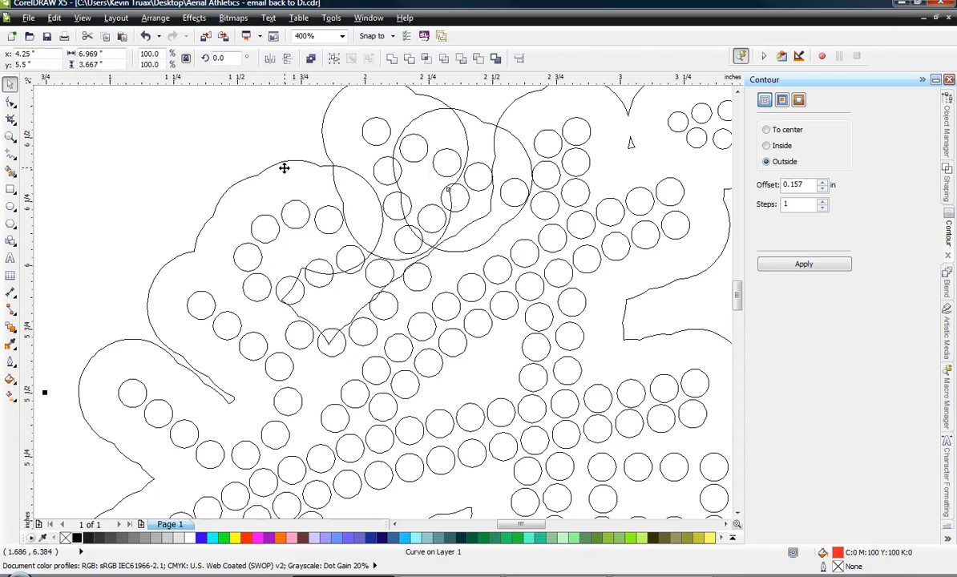
{"action": "left_click", "coordinate": [283, 166], "text": "shift"}
{"action": "left_click", "coordinate": [392, 58]}
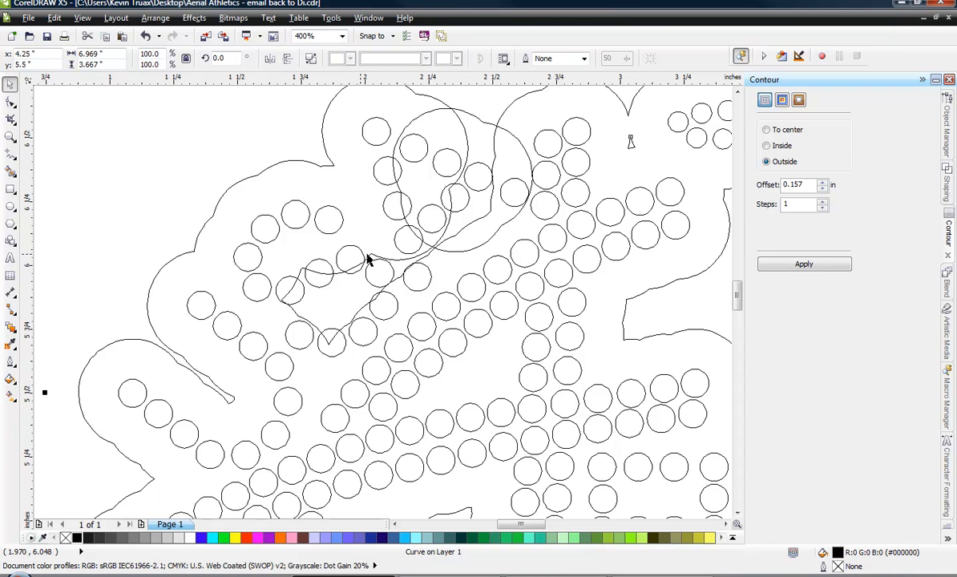
{"action": "left_click", "coordinate": [424, 112]}
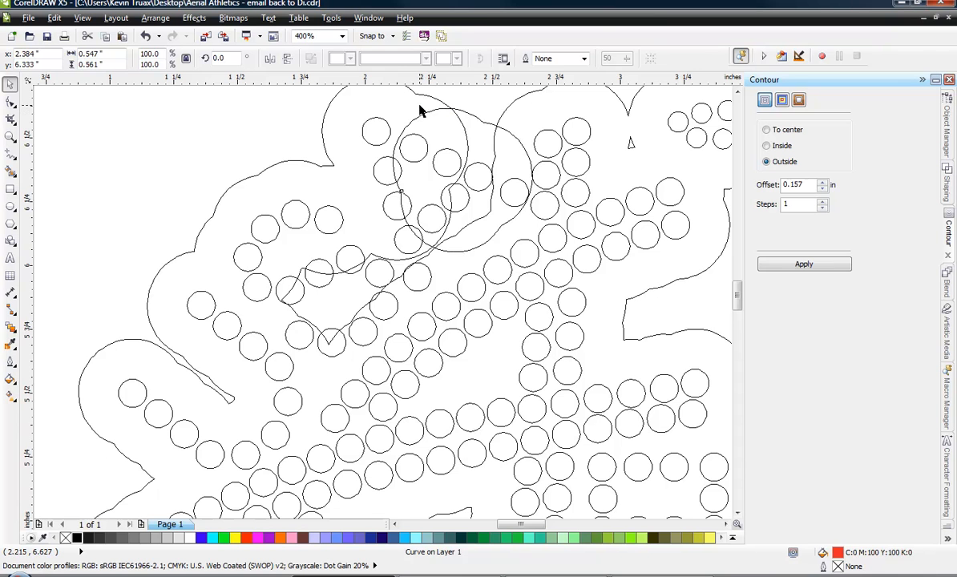
{"action": "left_click", "coordinate": [416, 96], "text": "shift"}
{"action": "left_click", "coordinate": [392, 59]}
{"action": "left_click", "coordinate": [211, 158]}
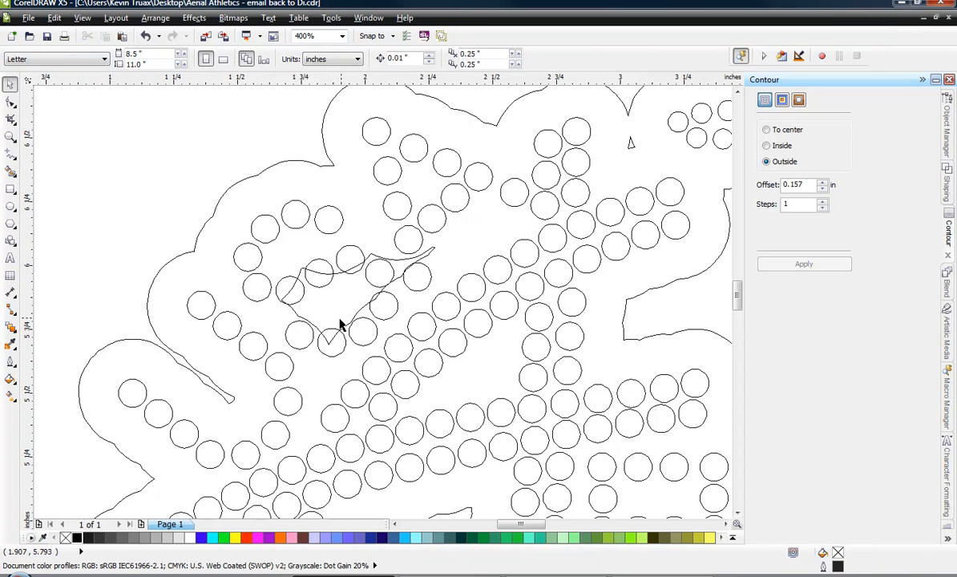
- Delete all nodes of the leftover inner subpath over the welded lettering and of the tiny triangle at the upper edge
{"action": "left_click", "coordinate": [10, 103]}
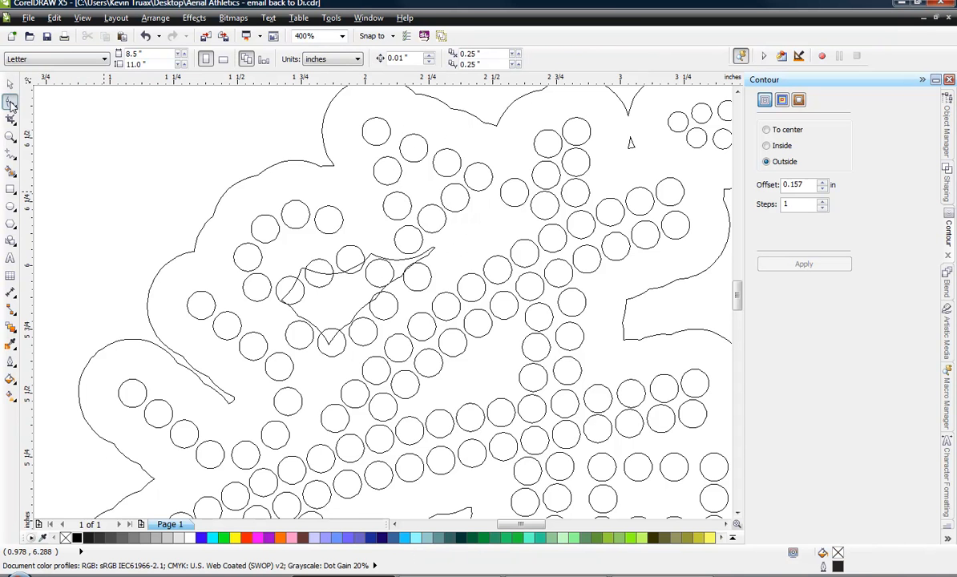
{"action": "left_click", "coordinate": [10, 103]}
{"action": "left_click", "coordinate": [75, 105]}
{"action": "left_click", "coordinate": [294, 315]}
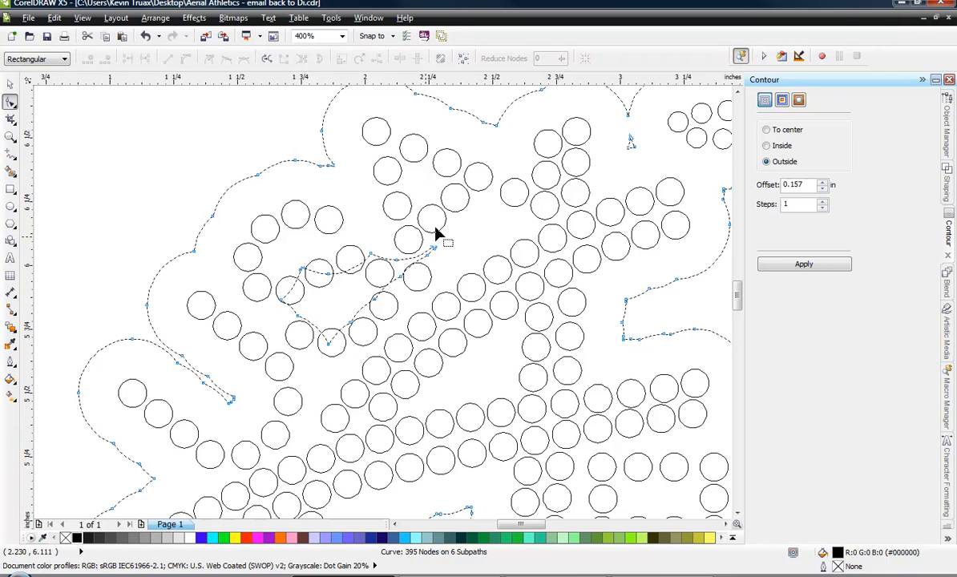
{"action": "left_click_drag", "start_coordinate": [464, 238], "coordinate": [266, 366]}
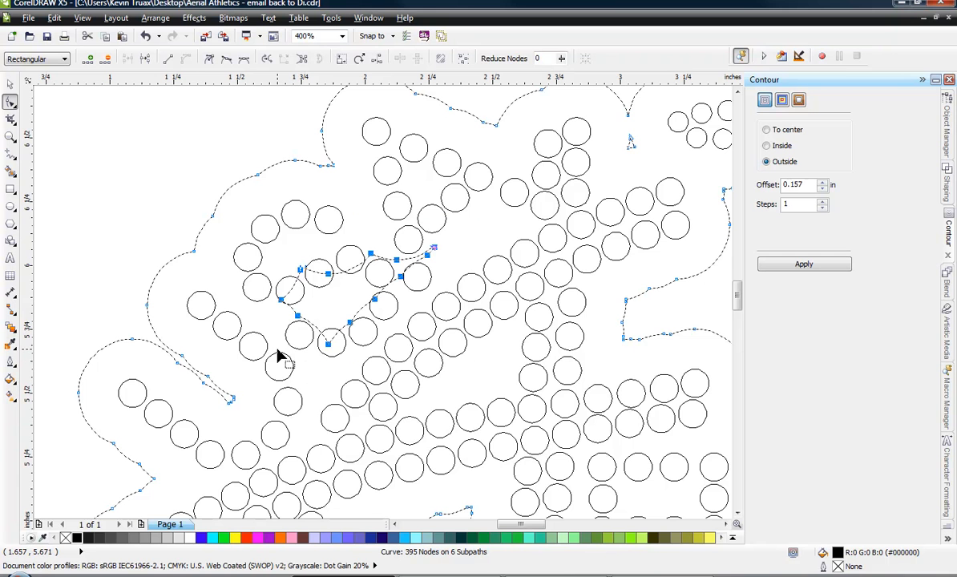
{"action": "key", "text": "Delete"}
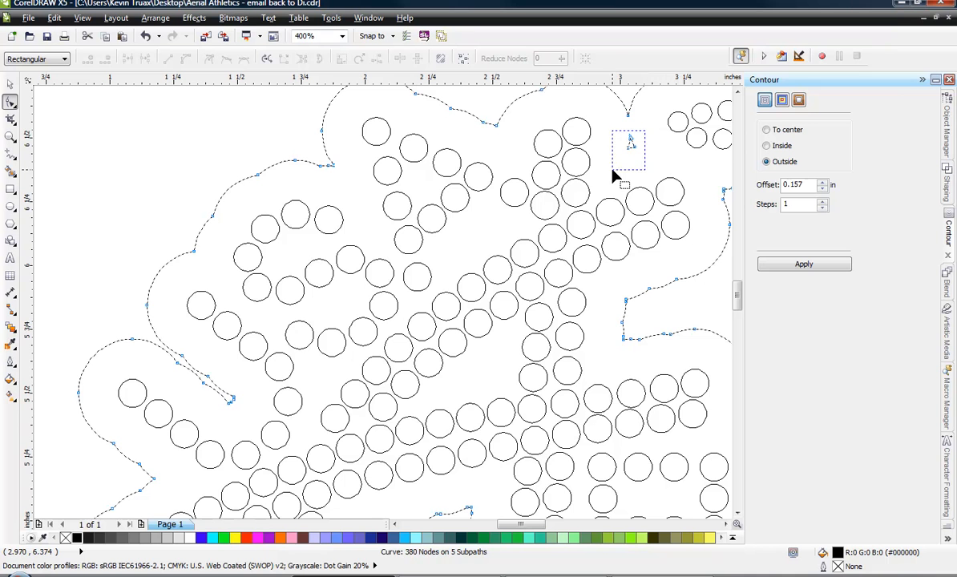
{"action": "left_click_drag", "start_coordinate": [613, 175], "coordinate": [614, 175]}
{"action": "key", "text": "Delete"}
- Add a node on each side of the mouth of the narrow slit at the outline's left edge and make both cusps
{"action": "scroll", "coordinate": [112, 383], "scroll_direction": "up", "scroll_amount": 1}
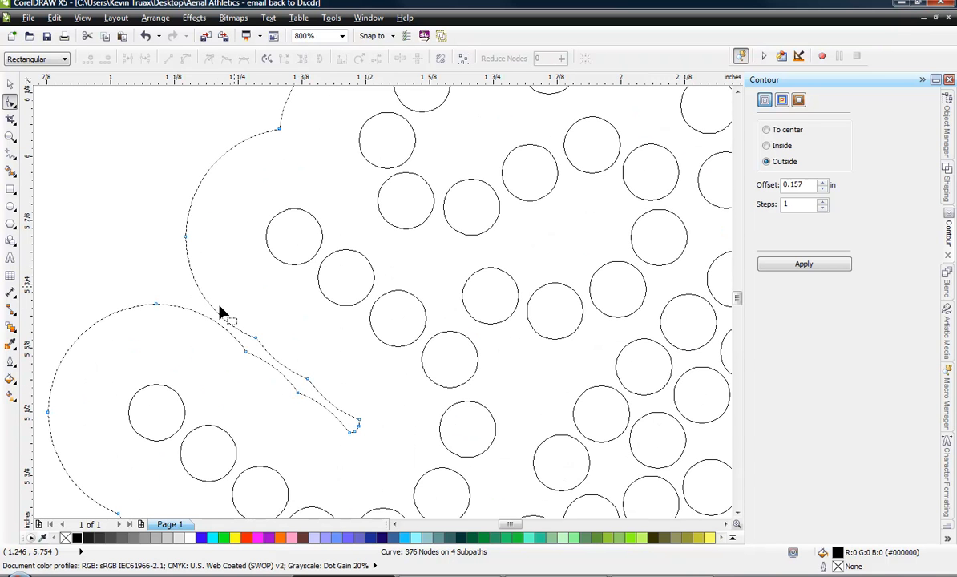
{"action": "scroll", "coordinate": [214, 317], "scroll_direction": "up", "scroll_amount": 1}
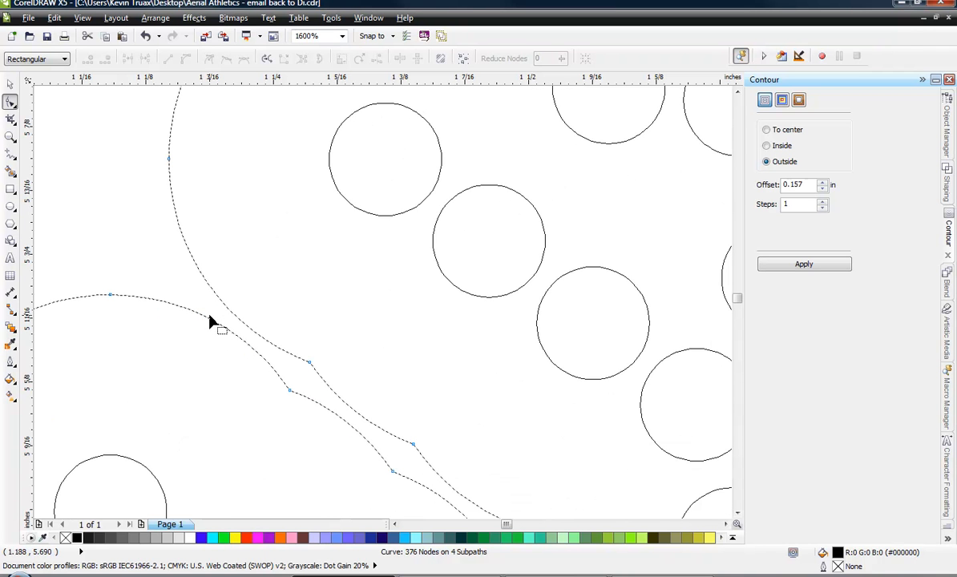
{"action": "double_click", "coordinate": [208, 319]}
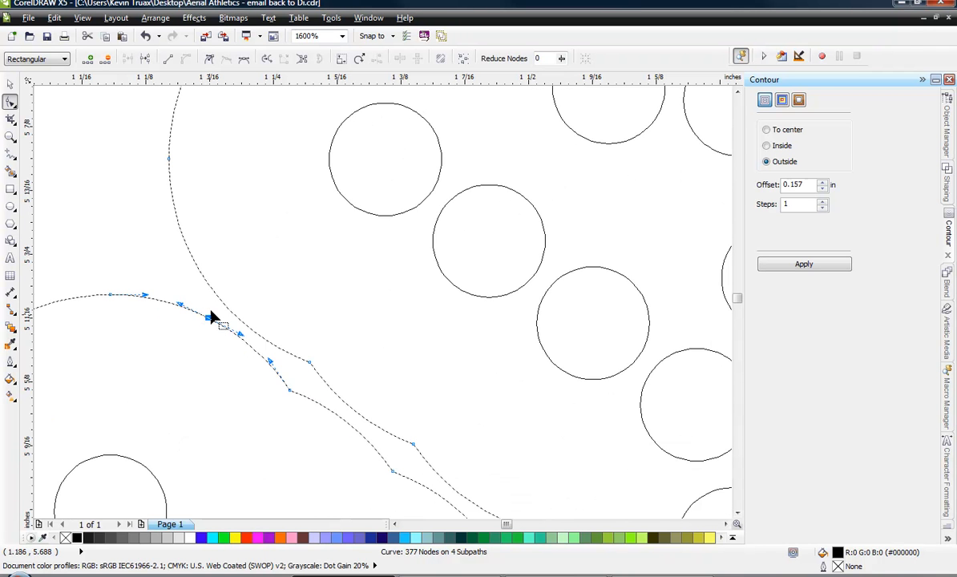
{"action": "double_click", "coordinate": [219, 301]}
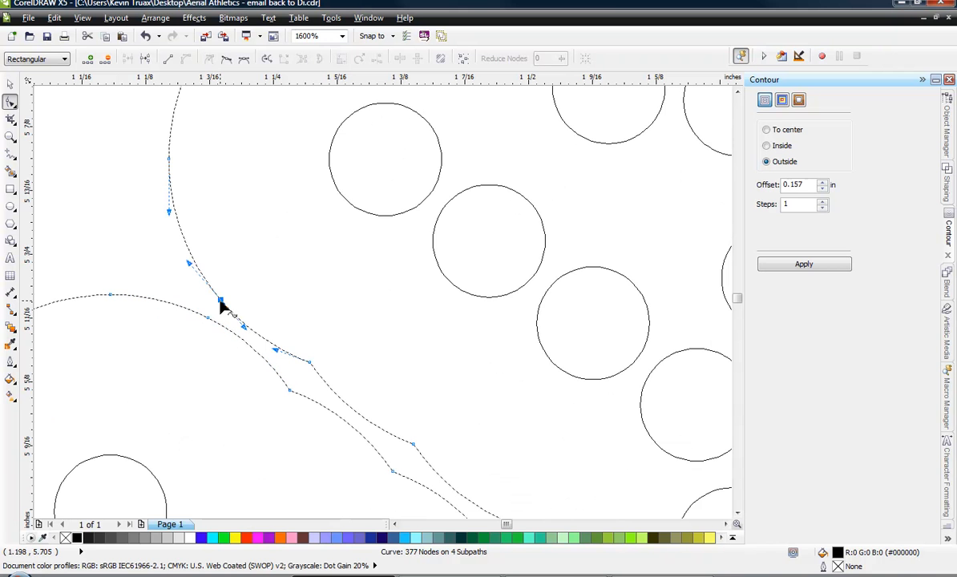
{"action": "right_click", "coordinate": [208, 320]}
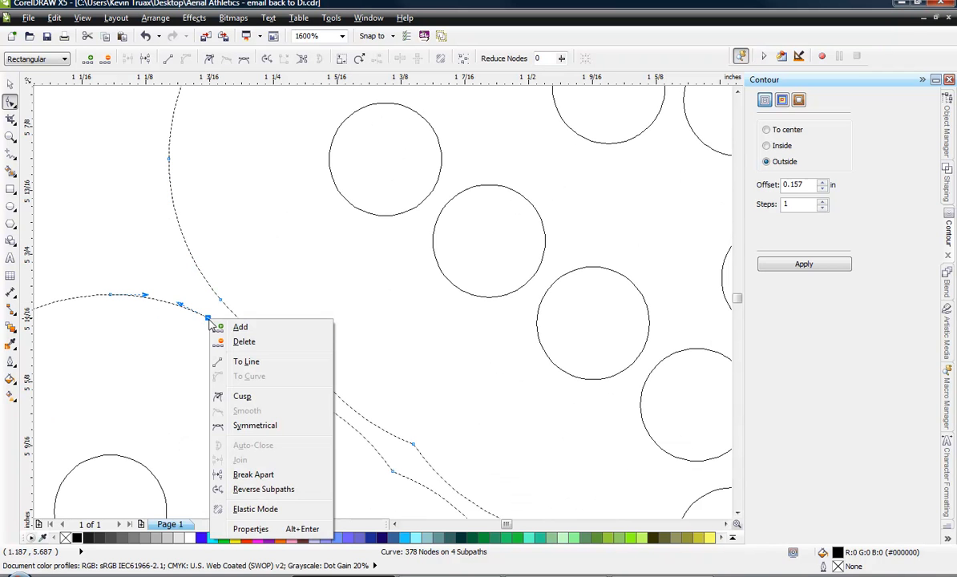
{"action": "left_click", "coordinate": [242, 396]}
{"action": "left_click", "coordinate": [221, 301]}
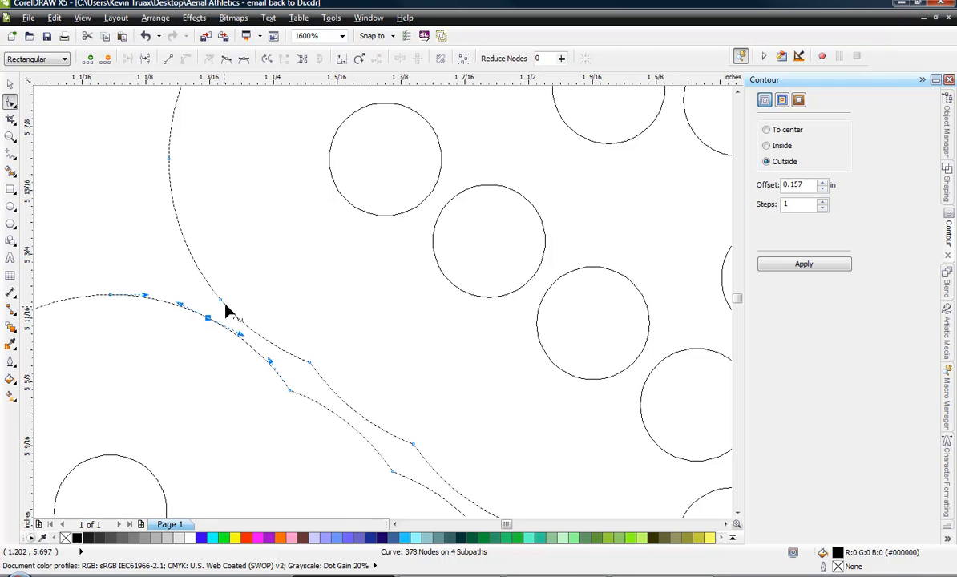
{"action": "right_click", "coordinate": [221, 302]}
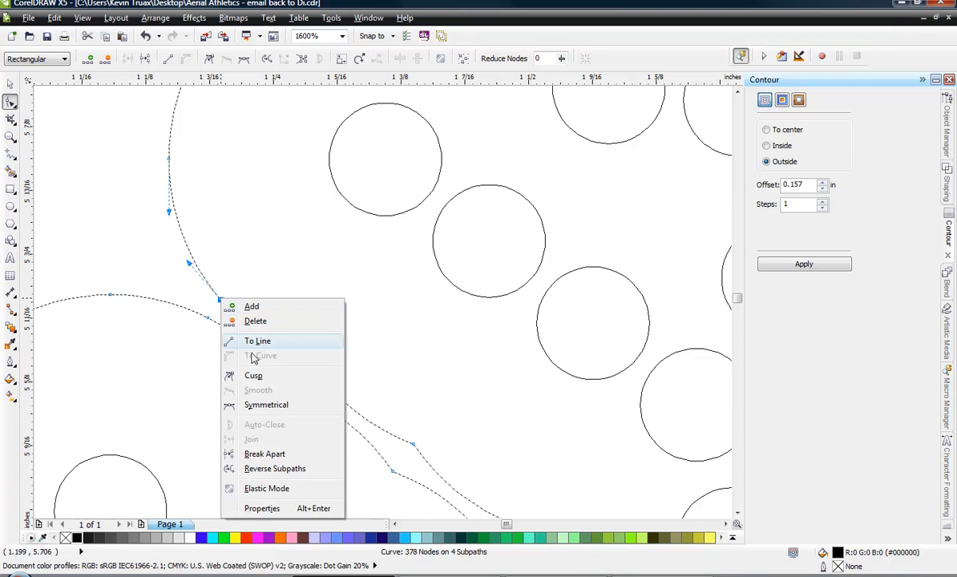
{"action": "left_click", "coordinate": [236, 374]}
- Delete the nodes inside the left-edge slit and convert the remaining segment between the two cusp nodes to a straight line
{"action": "scroll", "coordinate": [406, 385], "scroll_direction": "down", "scroll_amount": 2}
{"action": "left_click_drag", "start_coordinate": [408, 363], "coordinate": [340, 471]}
{"action": "key", "text": "Delete"}
{"action": "left_click_drag", "start_coordinate": [363, 359], "coordinate": [305, 407]}
{"action": "left_click_drag", "start_coordinate": [307, 324], "coordinate": [257, 375]}
{"action": "key", "text": "Delete"}
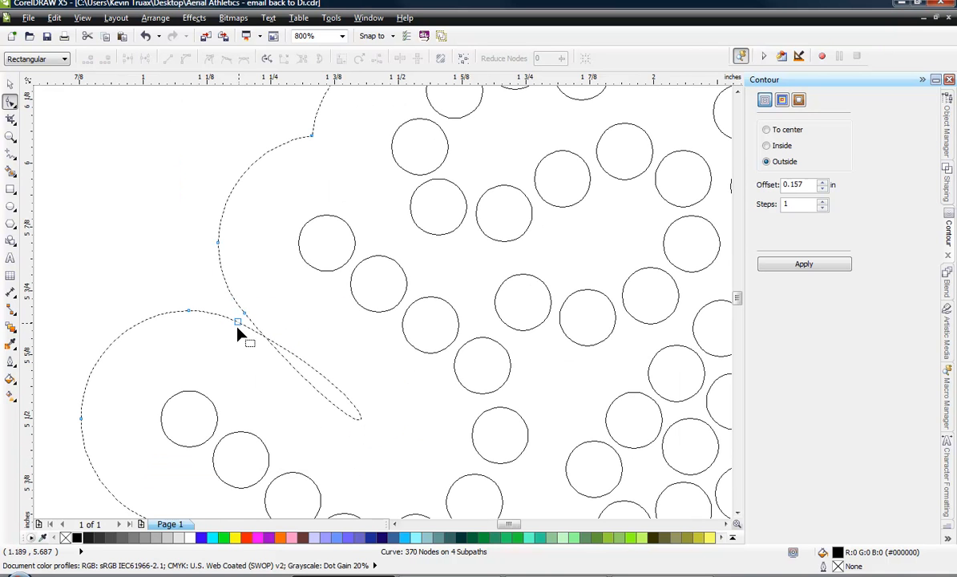
{"action": "right_click", "coordinate": [294, 370]}
{"action": "left_click", "coordinate": [330, 195]}
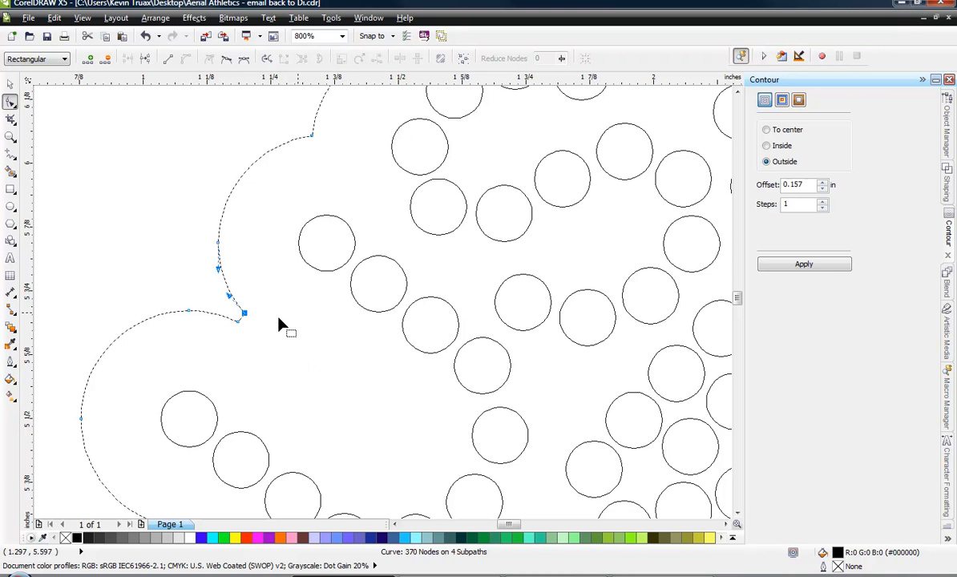
{"action": "left_click", "coordinate": [148, 247]}
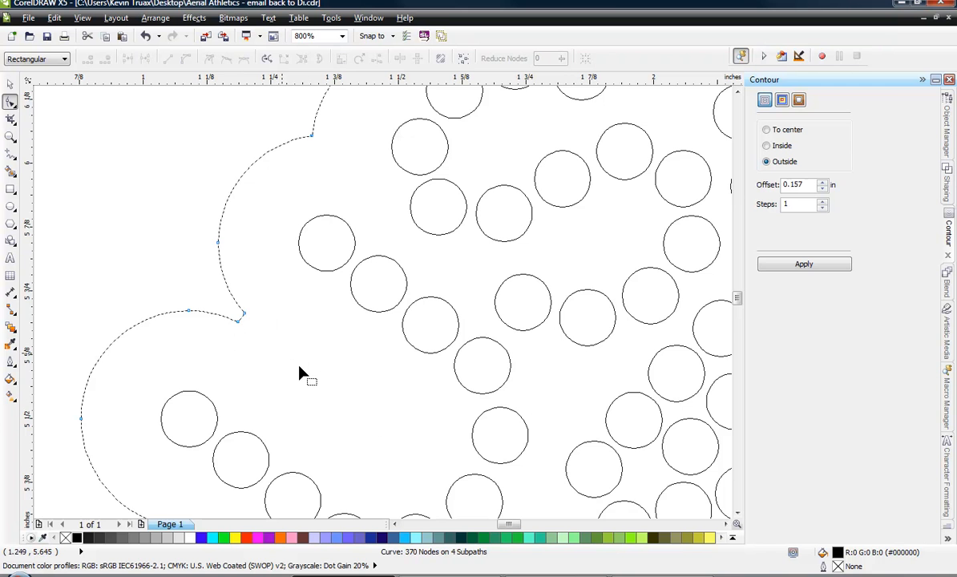
- Add a cusp node on the T side of the narrow slit between the large A's right leg and the THLETICS lettering
{"action": "scroll", "coordinate": [171, 220], "scroll_direction": "down", "scroll_amount": 2}
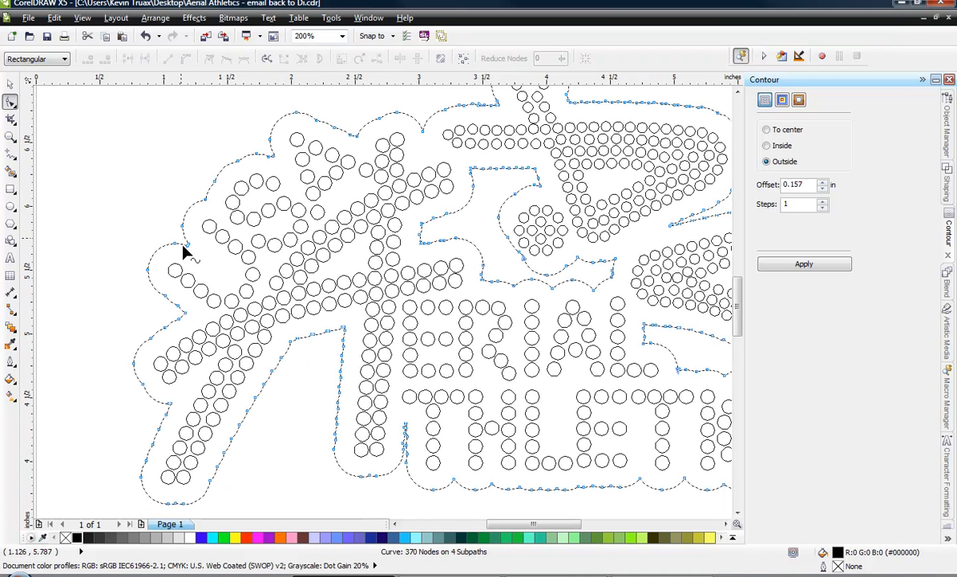
{"action": "scroll", "coordinate": [413, 465], "scroll_direction": "up", "scroll_amount": 3}
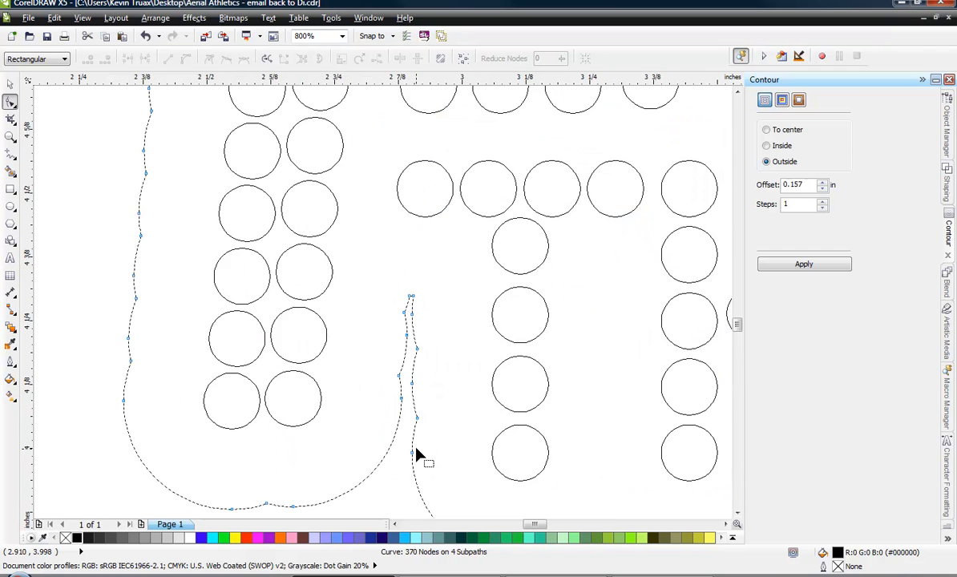
{"action": "double_click", "coordinate": [402, 392]}
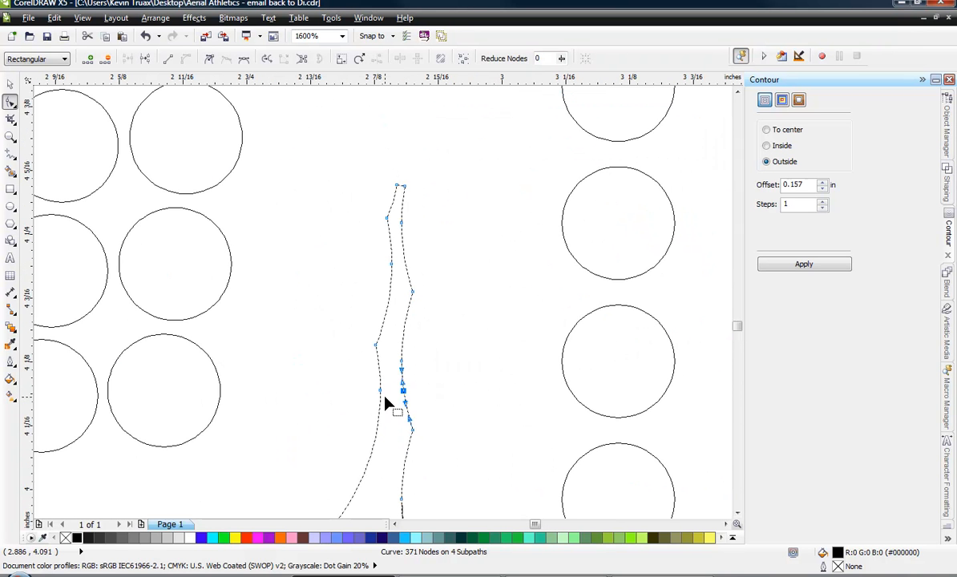
{"action": "left_click", "coordinate": [422, 396]}
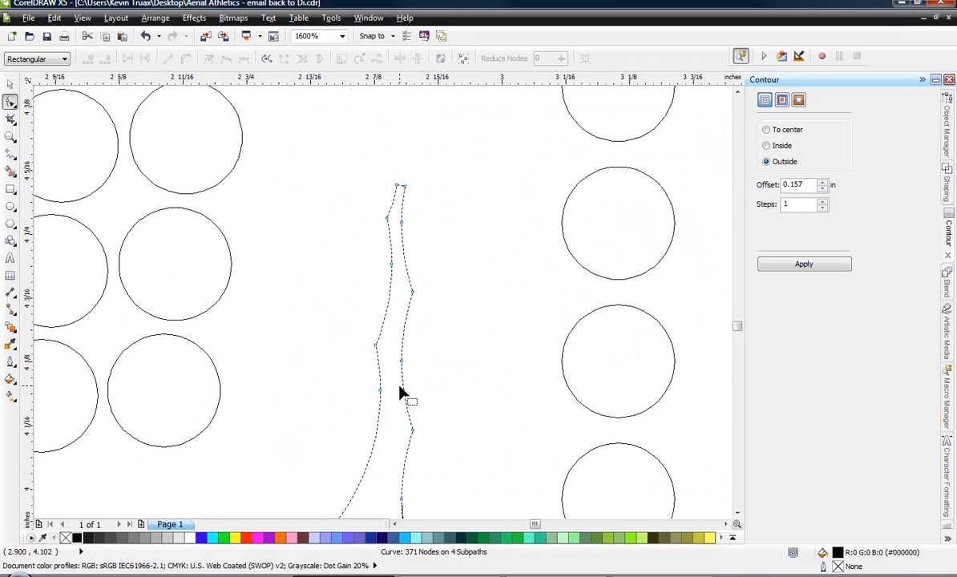
{"action": "right_click", "coordinate": [403, 392]}
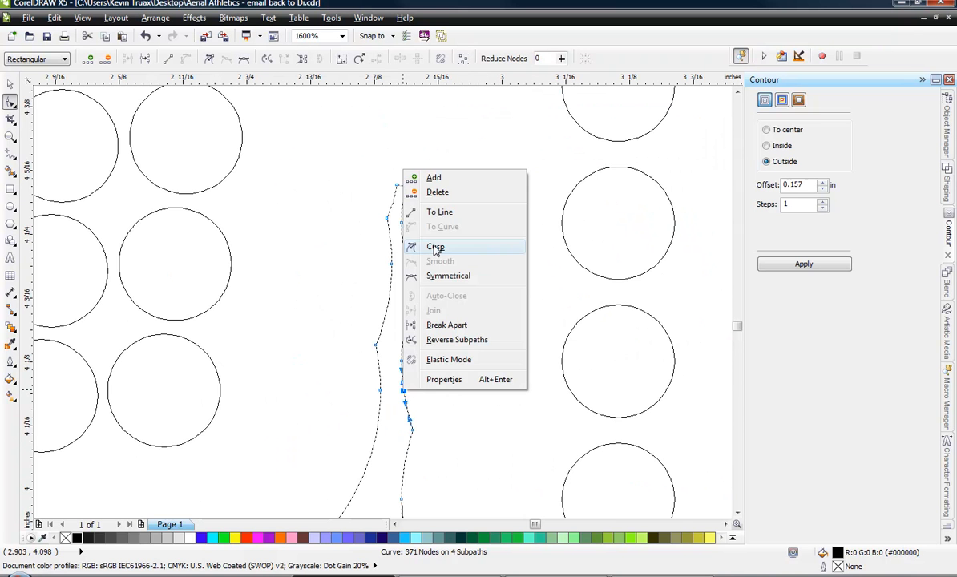
{"action": "left_click", "coordinate": [436, 247]}
{"action": "left_click", "coordinate": [331, 189]}
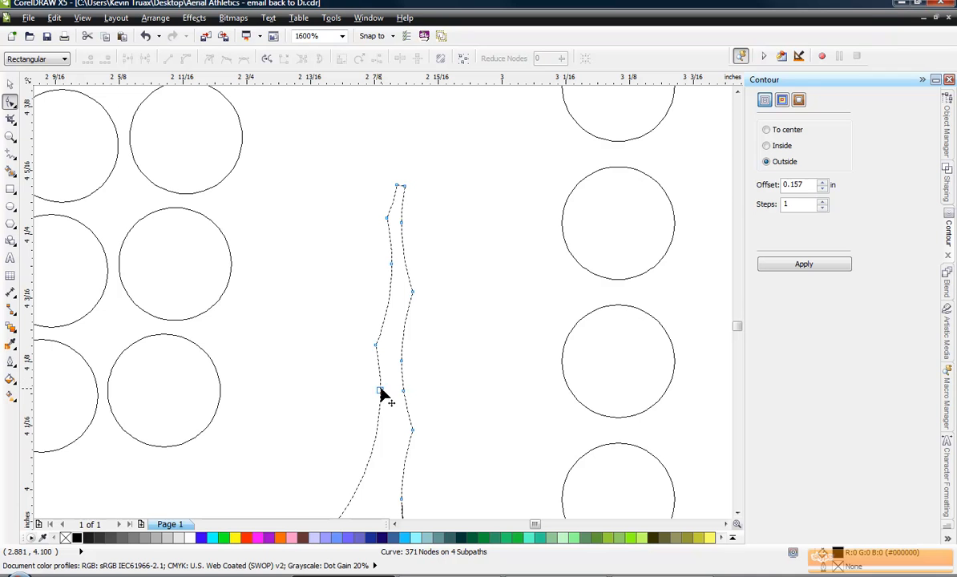
{"action": "right_click", "coordinate": [381, 392]}
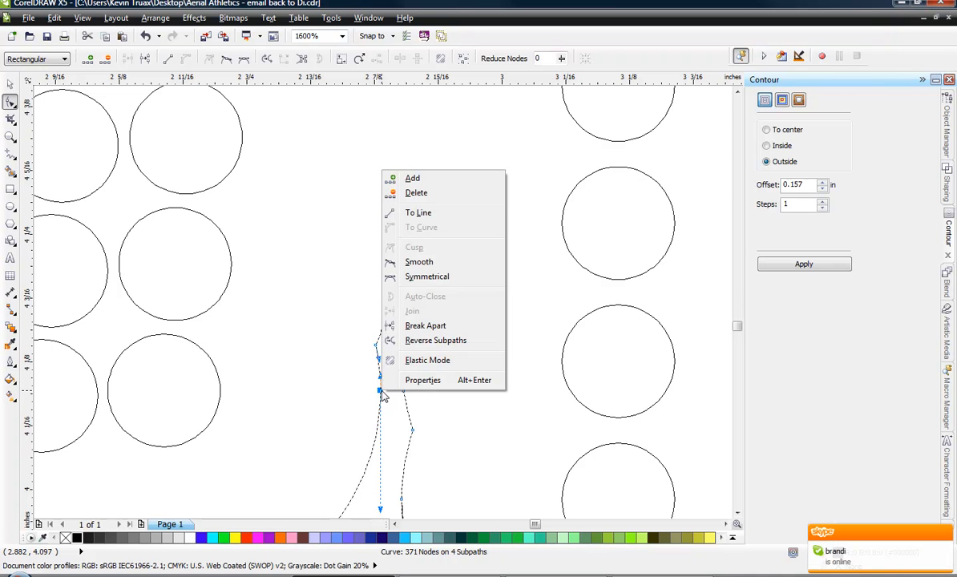
{"action": "left_click", "coordinate": [432, 267]}
- Delete the nodes in the upper part of the slit beside the first T and convert the resulting segment to a straight line
{"action": "left_click_drag", "start_coordinate": [325, 171], "coordinate": [501, 371]}
{"action": "key", "text": "Delete"}
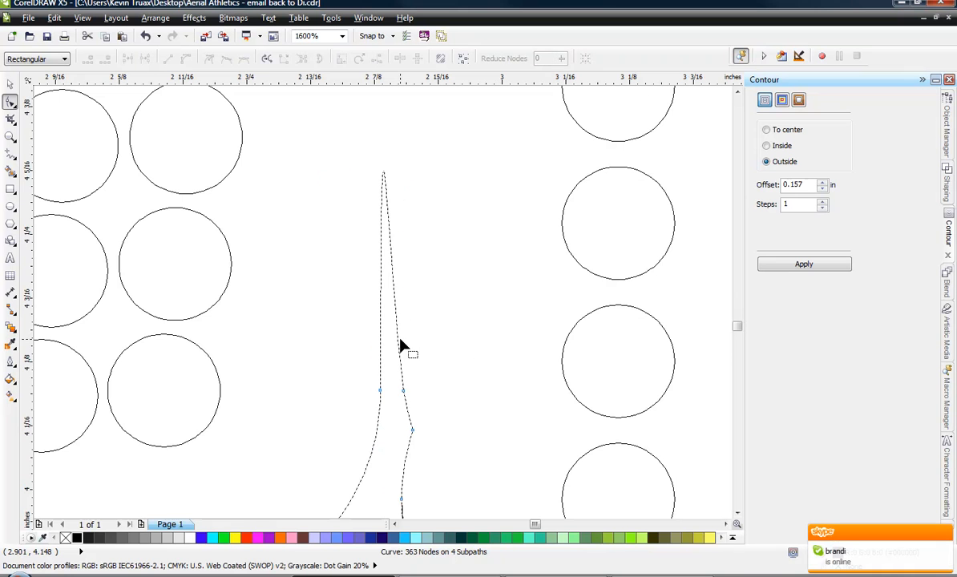
{"action": "right_click", "coordinate": [400, 342]}
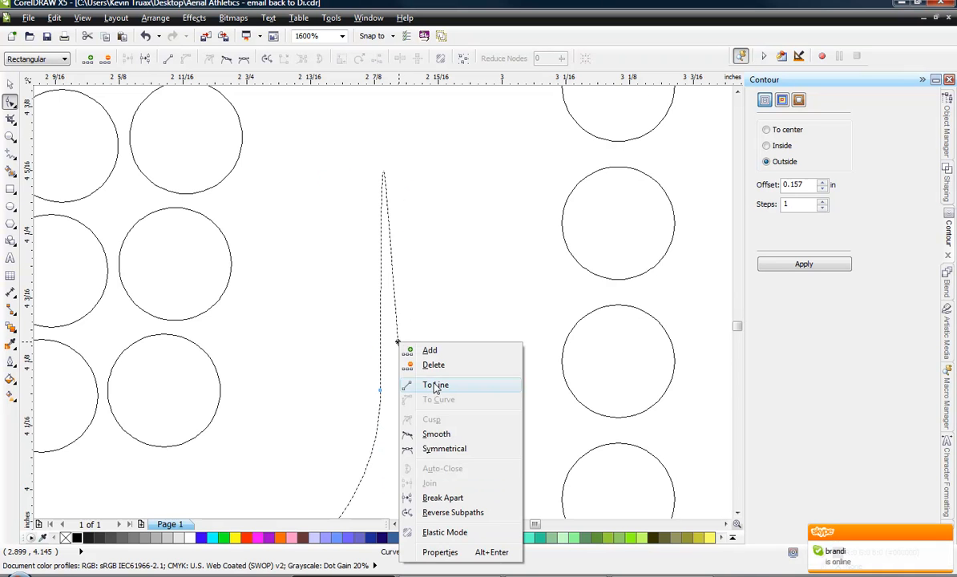
{"action": "left_click", "coordinate": [411, 383]}
{"action": "scroll", "coordinate": [389, 427], "scroll_direction": "down", "scroll_amount": 2}
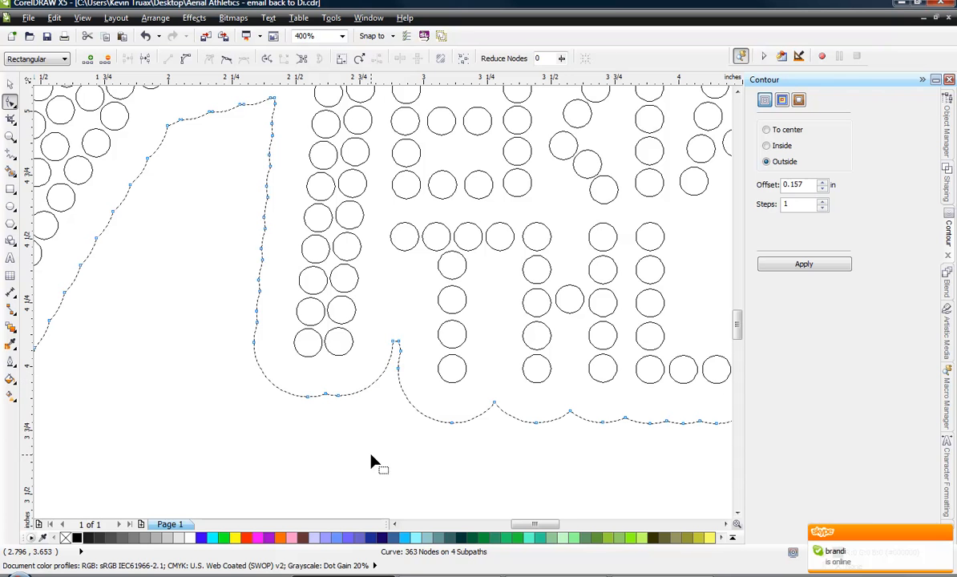
{"action": "left_click", "coordinate": [367, 436]}
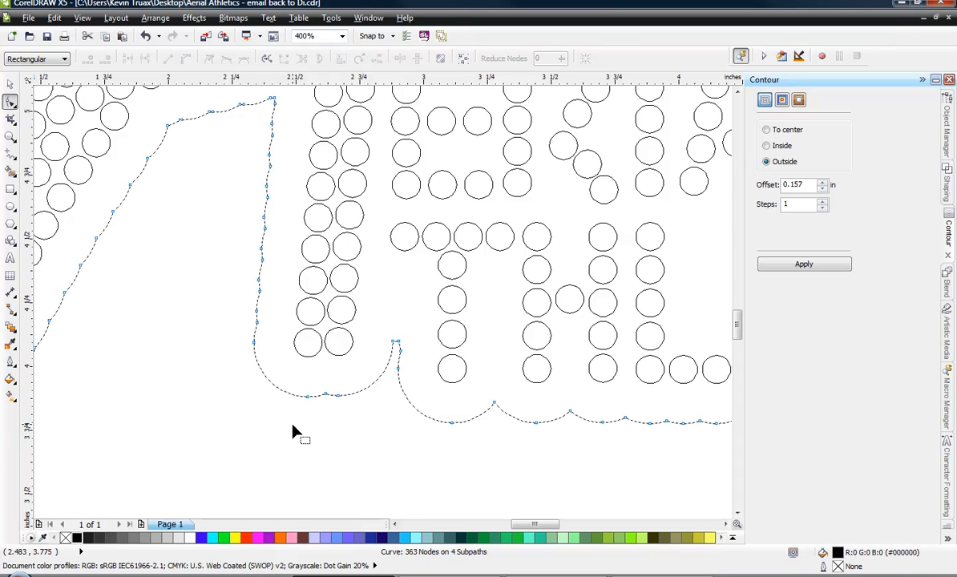
{"action": "scroll", "coordinate": [305, 436], "scroll_direction": "down", "scroll_amount": 1}
{"action": "scroll", "coordinate": [449, 377], "scroll_direction": "down", "scroll_amount": 1}
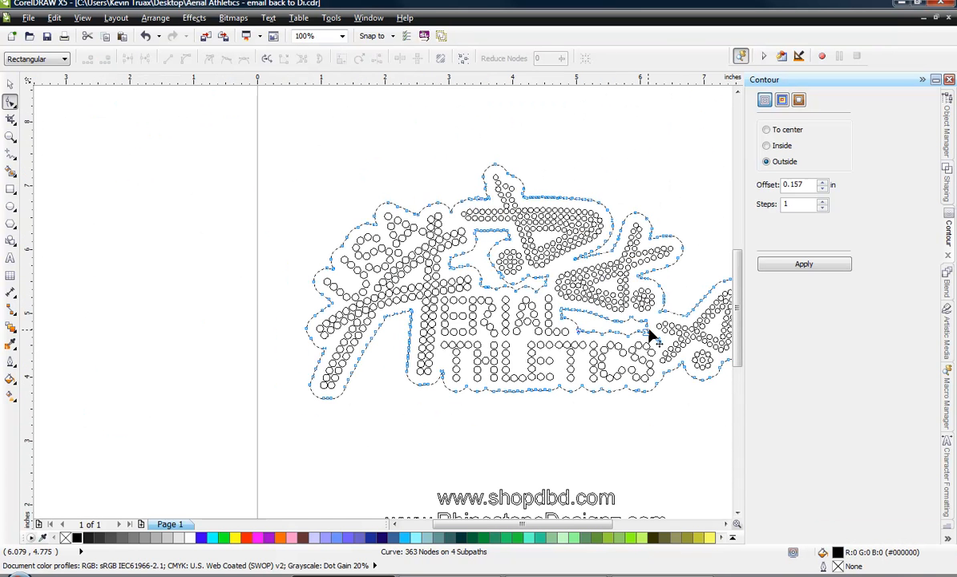
- Delete all nodes of the interior hole between the ERIAL and THLETICS lettering and the blue A, removing that hole from the contour
{"action": "scroll", "coordinate": [683, 353], "scroll_direction": "up", "scroll_amount": 1}
{"action": "scroll", "coordinate": [683, 352], "scroll_direction": "up", "scroll_amount": 2}
{"action": "left_click_drag", "start_coordinate": [684, 344], "coordinate": [590, 396]}
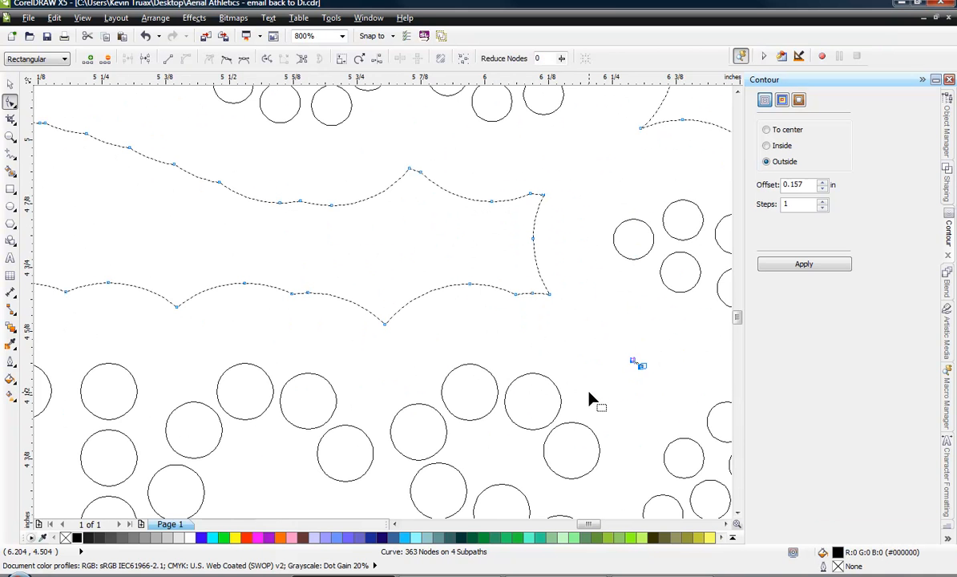
{"action": "key", "text": "Delete"}
{"action": "scroll", "coordinate": [587, 399], "scroll_direction": "down", "scroll_amount": 1}
{"action": "left_click_drag", "start_coordinate": [178, 207], "coordinate": [577, 374]}
{"action": "key", "text": "Delete"}
- Delete all nodes of the interior hole around the dot beside the purple D, above the ERIAL lettering
{"action": "scroll", "coordinate": [551, 377], "scroll_direction": "down", "scroll_amount": 1}
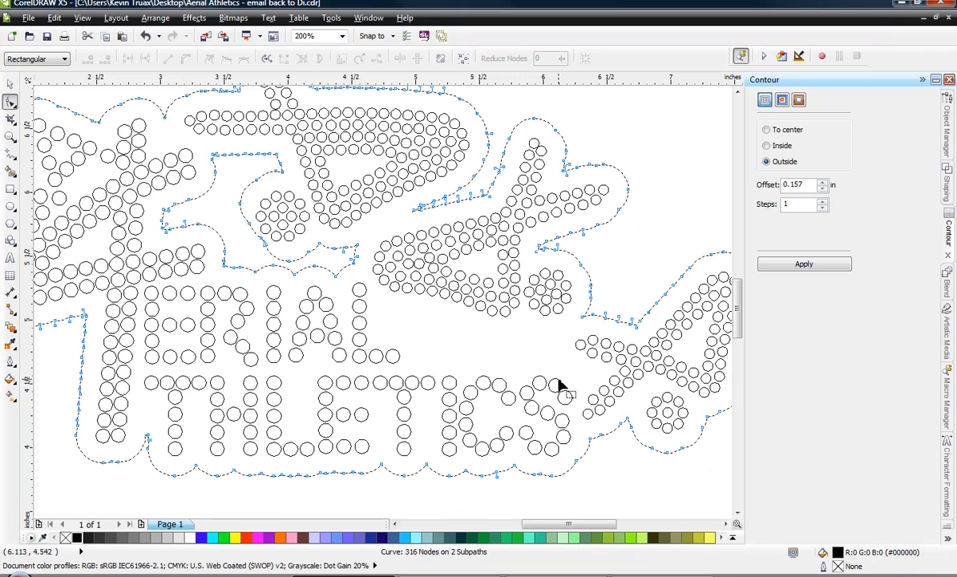
{"action": "left_click_drag", "start_coordinate": [157, 142], "coordinate": [372, 302]}
{"action": "key", "text": "Delete"}
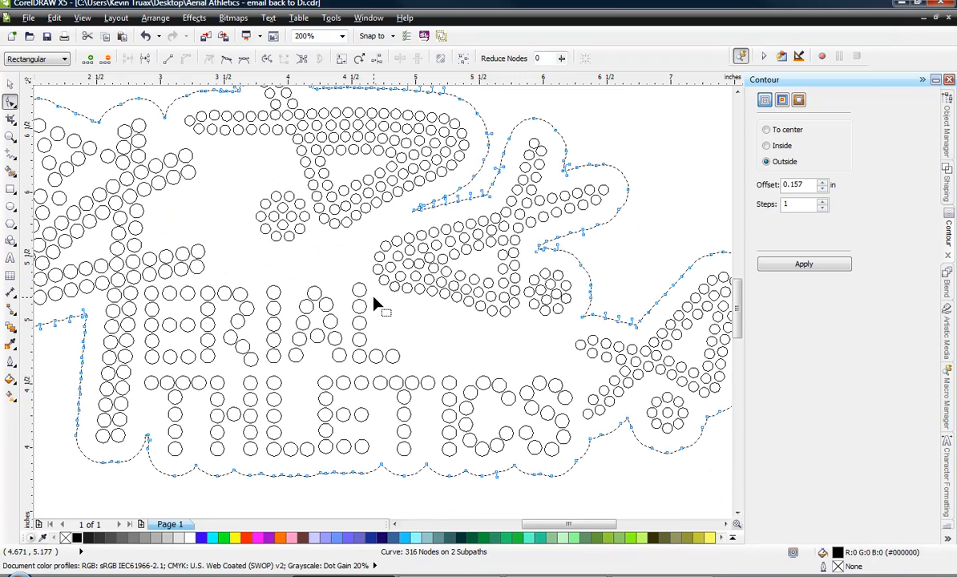
- Inspect the density of nodes along the outline's top edge and in the gap between the D and the neighbouring A
{"action": "scroll", "coordinate": [416, 369], "scroll_direction": "down", "scroll_amount": 1}
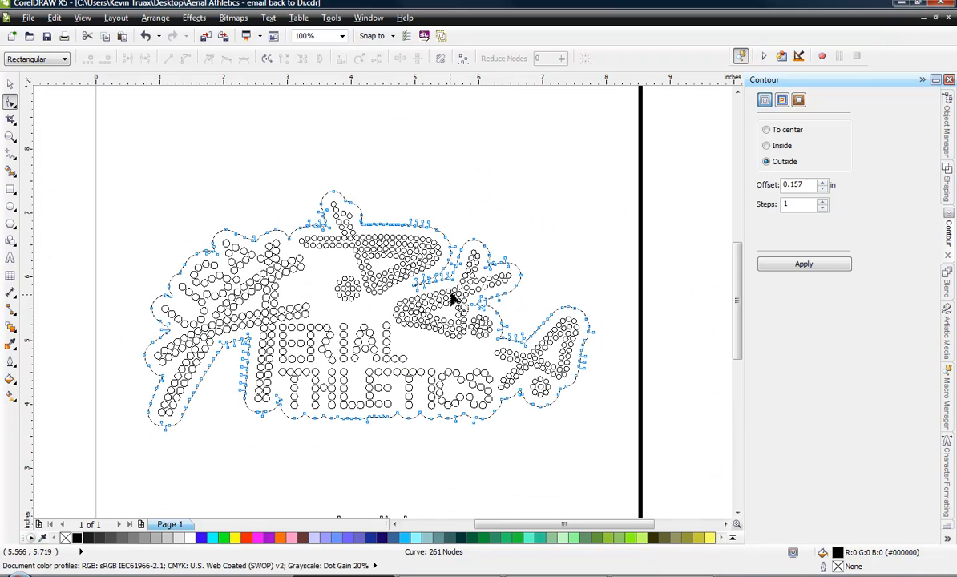
{"action": "scroll", "coordinate": [365, 274], "scroll_direction": "up", "scroll_amount": 1}
{"action": "scroll", "coordinate": [299, 225], "scroll_direction": "up", "scroll_amount": 2}
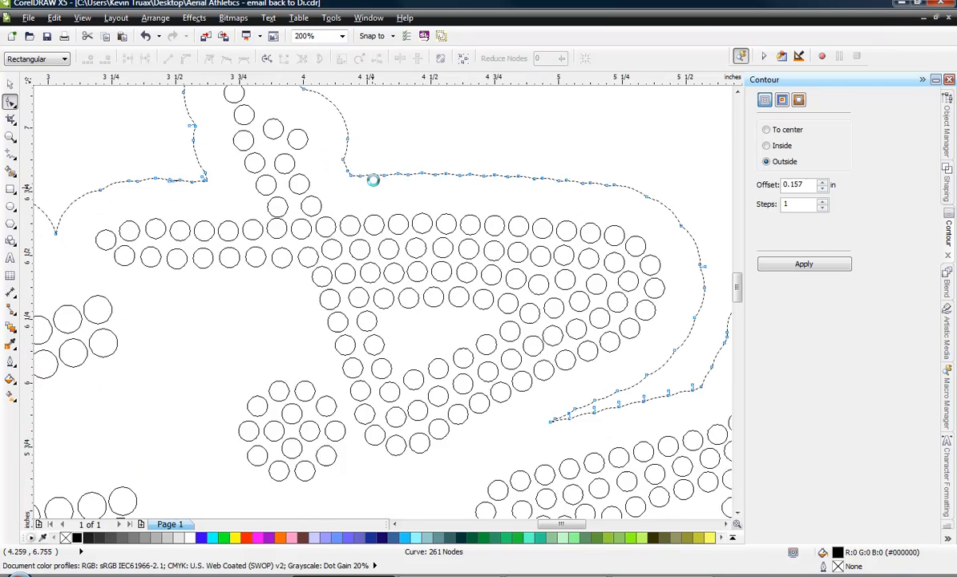
{"action": "scroll", "coordinate": [634, 178], "scroll_direction": "down", "scroll_amount": 1}
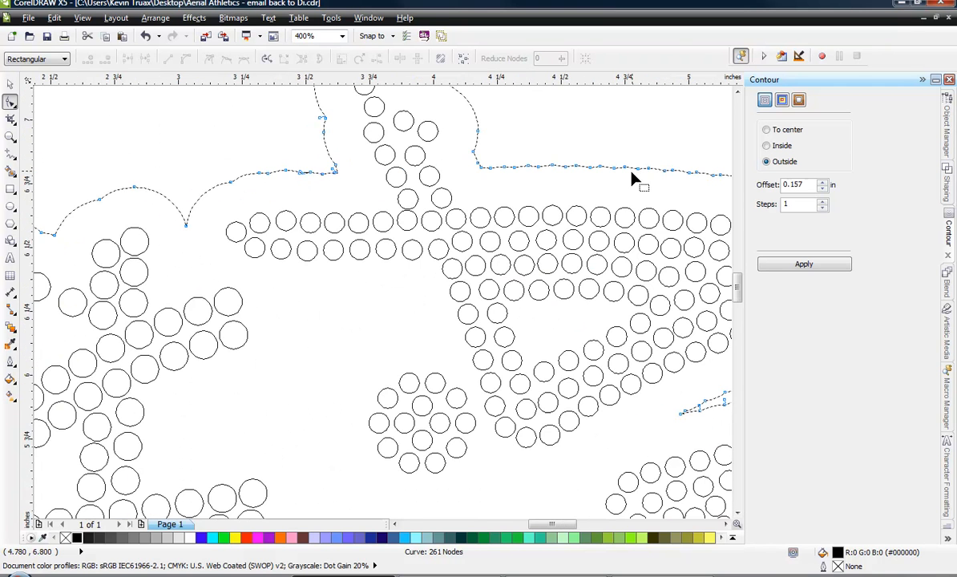
{"action": "scroll", "coordinate": [361, 194], "scroll_direction": "down", "scroll_amount": 1}
{"action": "scroll", "coordinate": [365, 200], "scroll_direction": "down", "scroll_amount": 1}
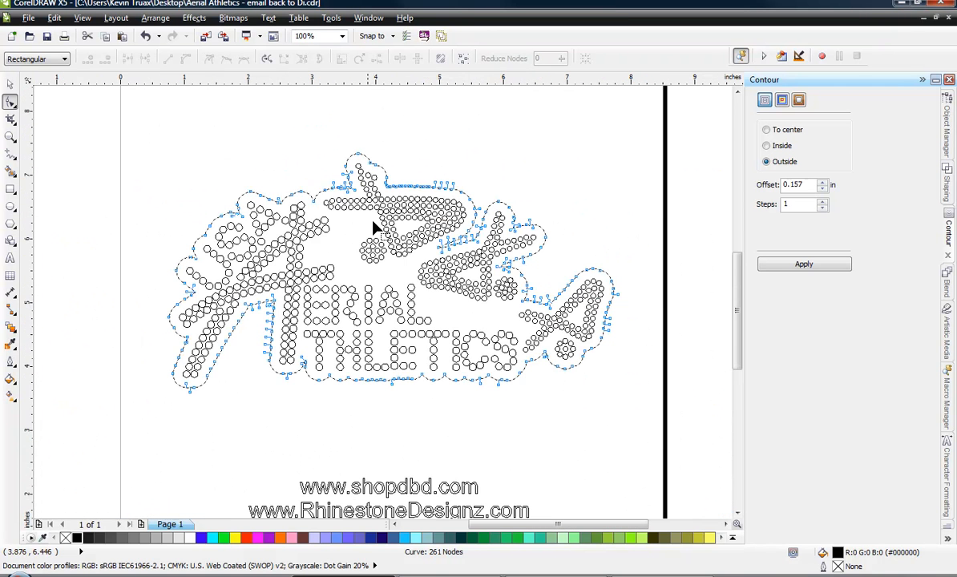
{"action": "scroll", "coordinate": [465, 243], "scroll_direction": "up", "scroll_amount": 3}
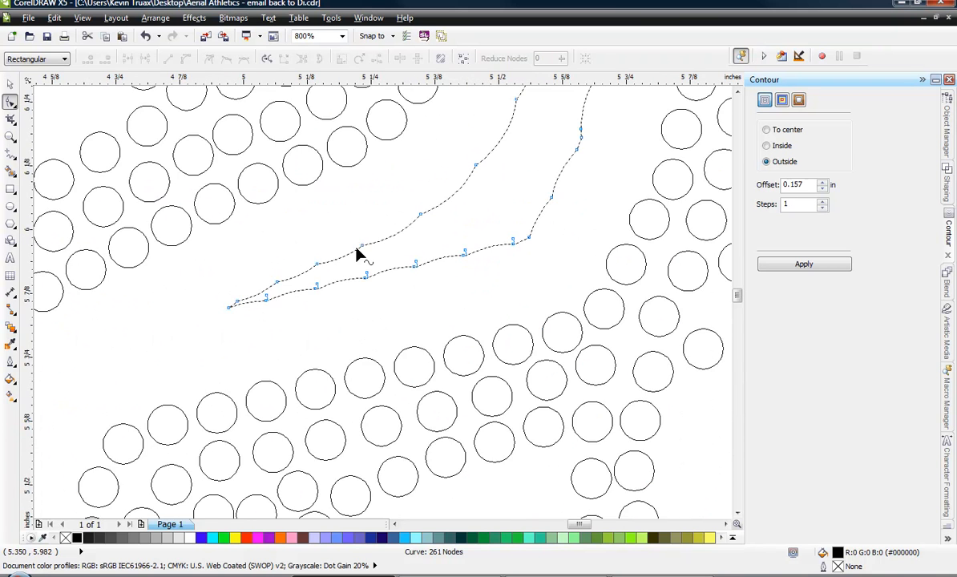
{"action": "scroll", "coordinate": [280, 282], "scroll_direction": "down", "scroll_amount": 2}
{"action": "scroll", "coordinate": [473, 309], "scroll_direction": "down", "scroll_amount": 1}
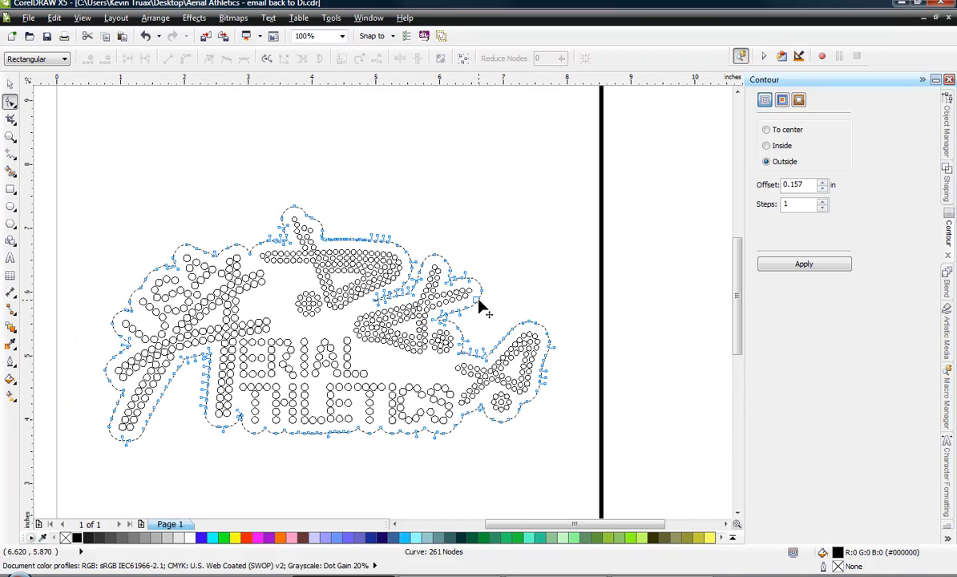
- Select every node of the contour outline and thin them out with Reduce Nodes
{"action": "scroll", "coordinate": [473, 310], "scroll_direction": "down", "scroll_amount": 1}
{"action": "left_click_drag", "start_coordinate": [264, 222], "coordinate": [553, 419]}
{"action": "scroll", "coordinate": [402, 305], "scroll_direction": "up", "scroll_amount": 1}
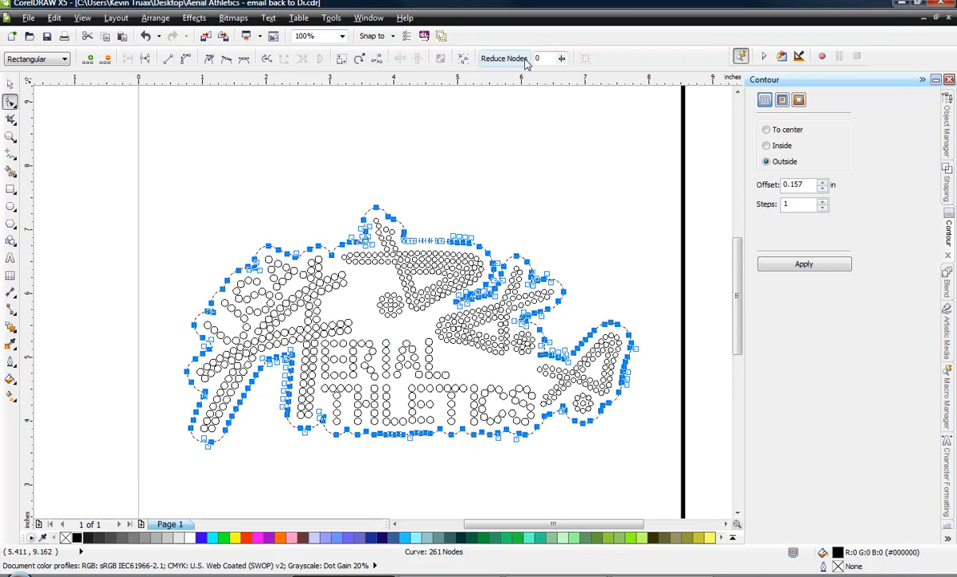
{"action": "left_click_drag", "start_coordinate": [562, 61], "coordinate": [568, 78]}
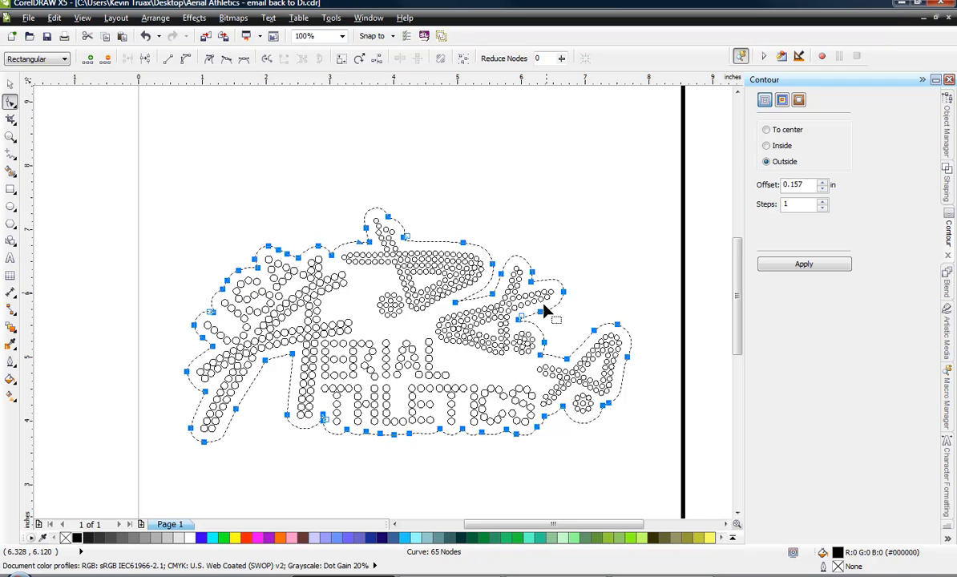
{"action": "key", "text": "ctrl+z"}
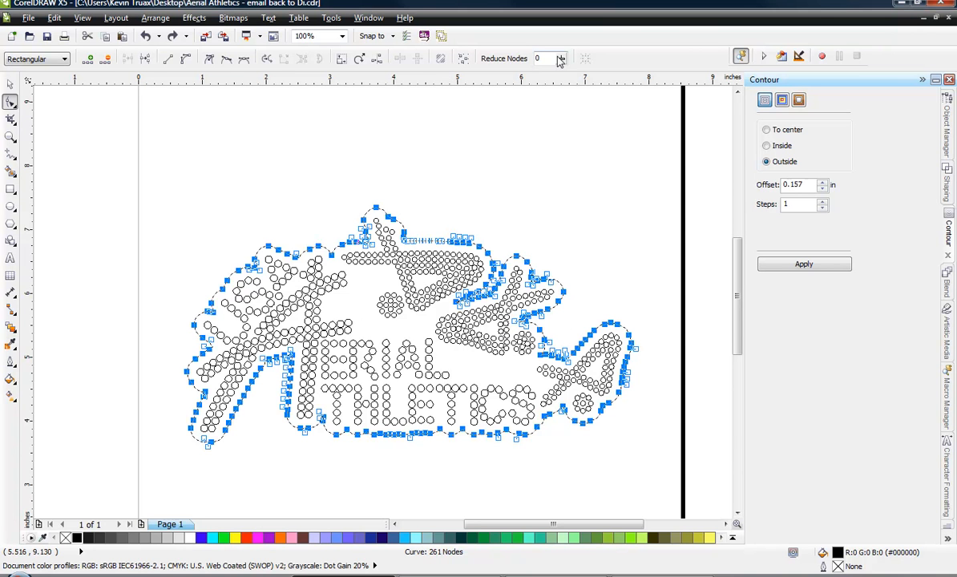
{"action": "left_click_drag", "start_coordinate": [561, 59], "coordinate": [570, 76]}
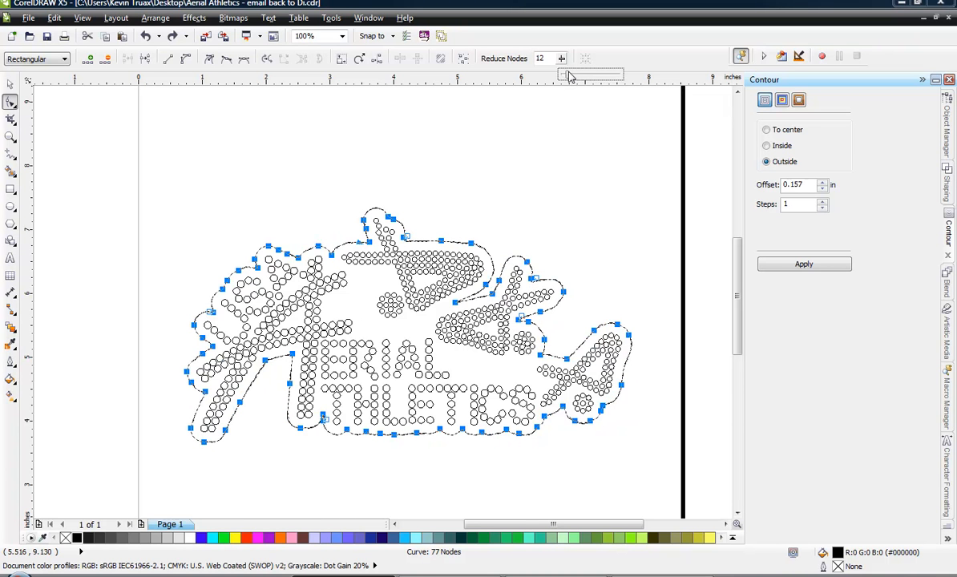
{"action": "left_click_drag", "start_coordinate": [571, 76], "coordinate": [570, 75]}
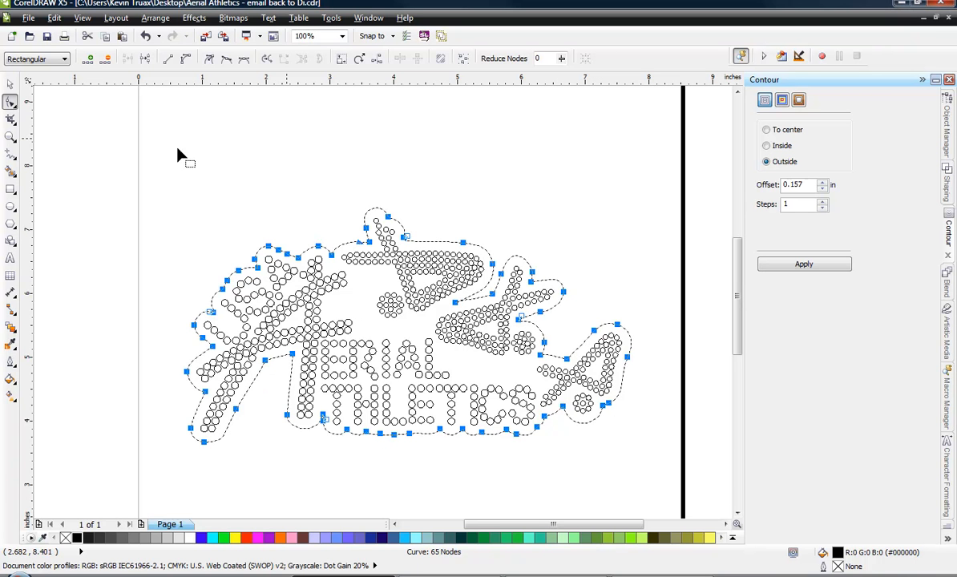
- Deselect the contour and change the display from Wireframe to Enhanced view
{"action": "left_click", "coordinate": [10, 84]}
{"action": "left_click", "coordinate": [85, 194]}
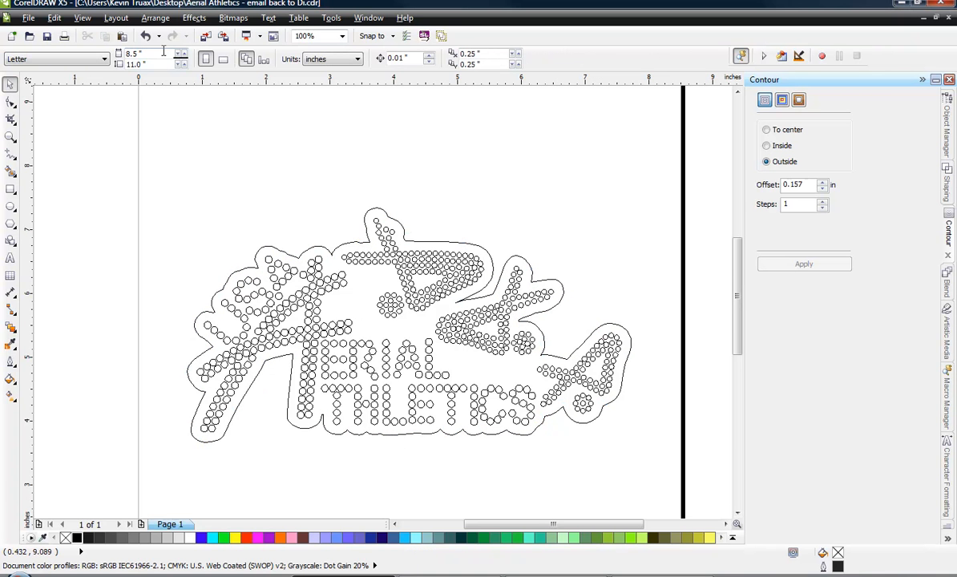
{"action": "left_click", "coordinate": [82, 18]}
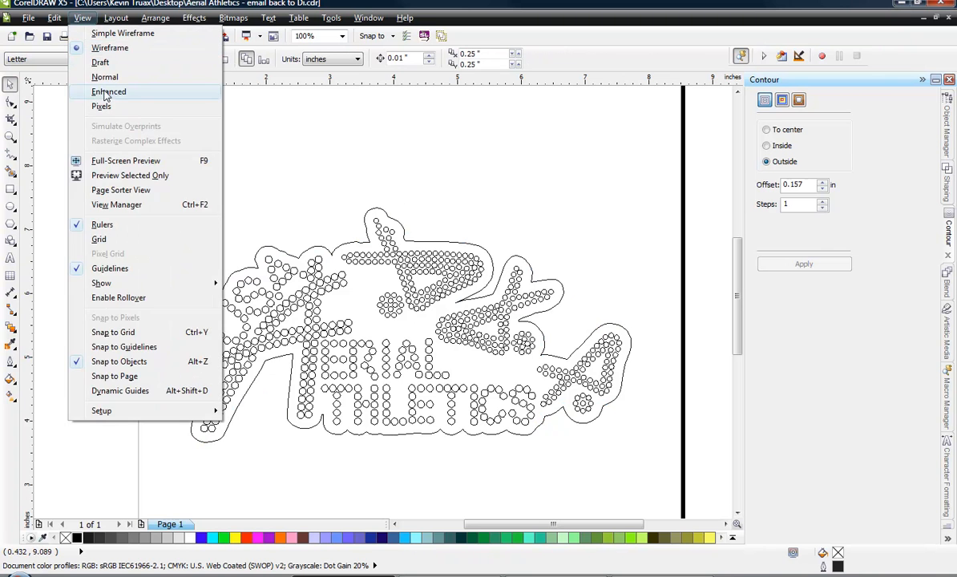
{"action": "left_click", "coordinate": [105, 92]}
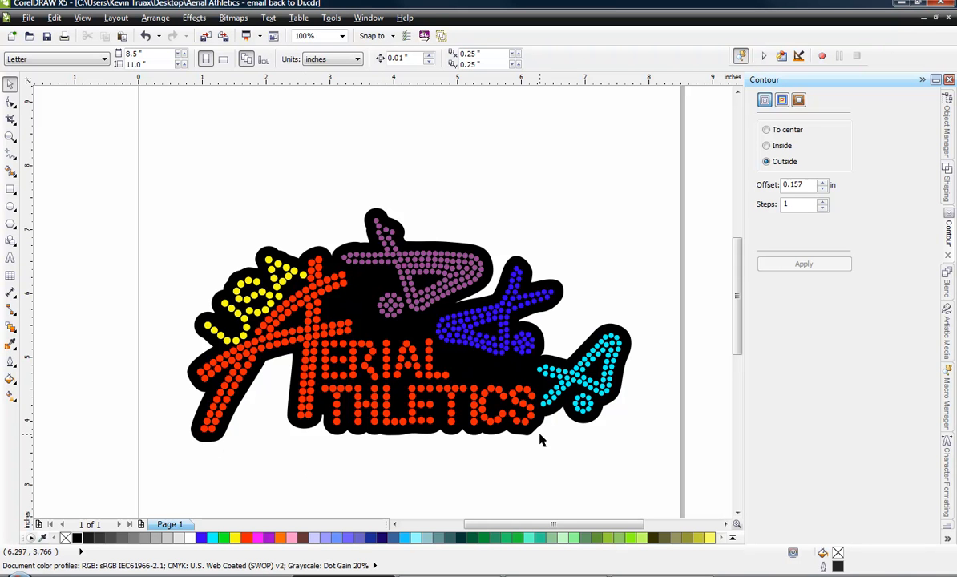
- Reshape the bulging contour segment beneath the S of ATHLETICS by pulling the curve inward toward the letter
{"action": "scroll", "coordinate": [533, 427], "scroll_direction": "up", "scroll_amount": 4}
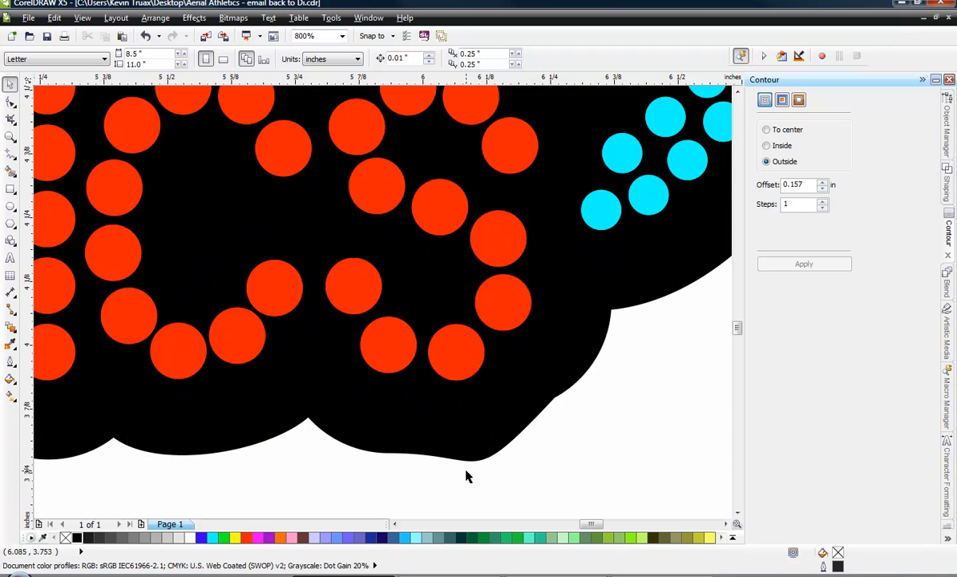
{"action": "left_click", "coordinate": [10, 101]}
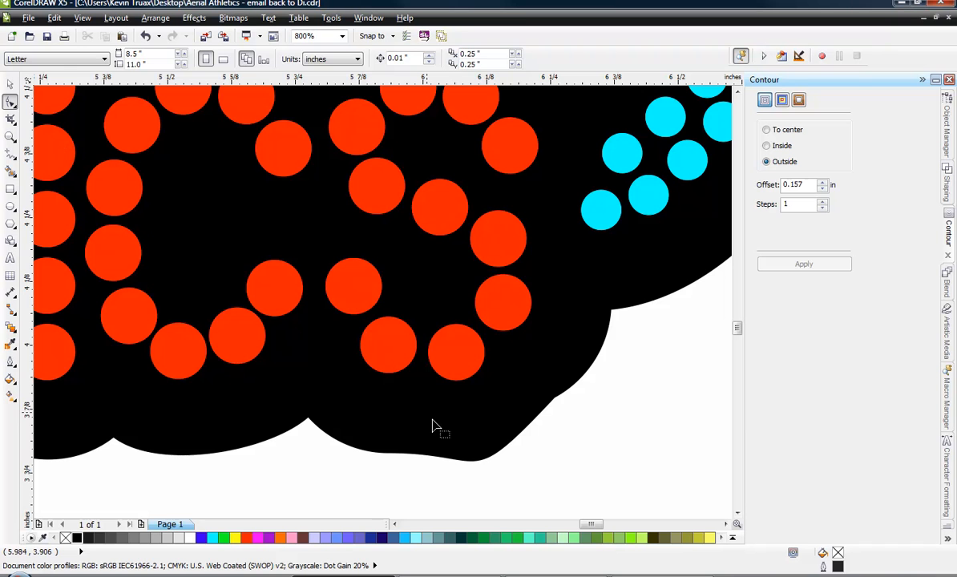
{"action": "left_click", "coordinate": [462, 462]}
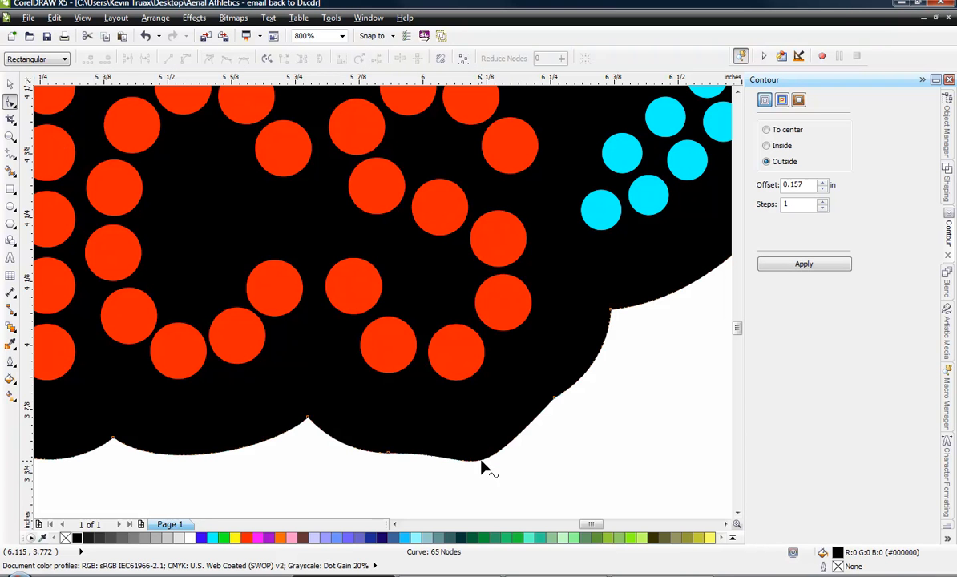
{"action": "left_click_drag", "start_coordinate": [483, 459], "coordinate": [449, 445]}
{"action": "left_click", "coordinate": [390, 453]}
- Delete the extra contour node at the lower right of the S and shift the node below the letter slightly right
{"action": "left_click", "coordinate": [552, 398]}
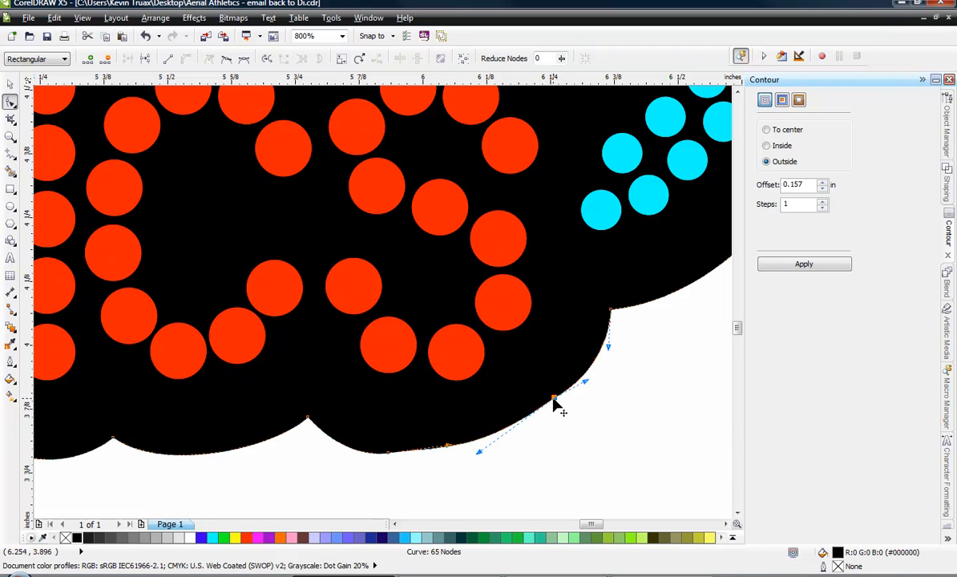
{"action": "key", "text": "Delete"}
{"action": "scroll", "coordinate": [567, 401], "scroll_direction": "down", "scroll_amount": 2}
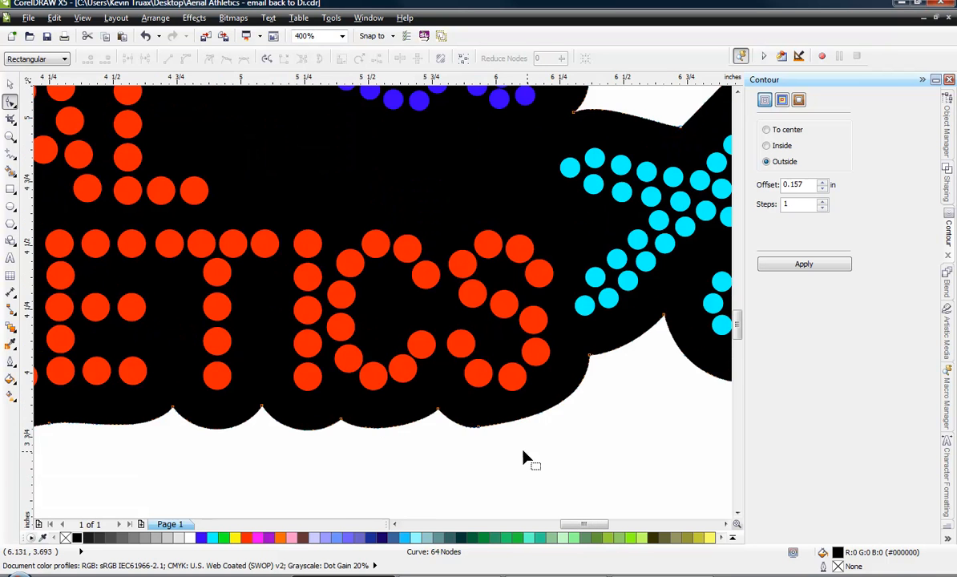
{"action": "left_click_drag", "start_coordinate": [482, 432], "coordinate": [508, 434]}
{"action": "left_click", "coordinate": [532, 437]}
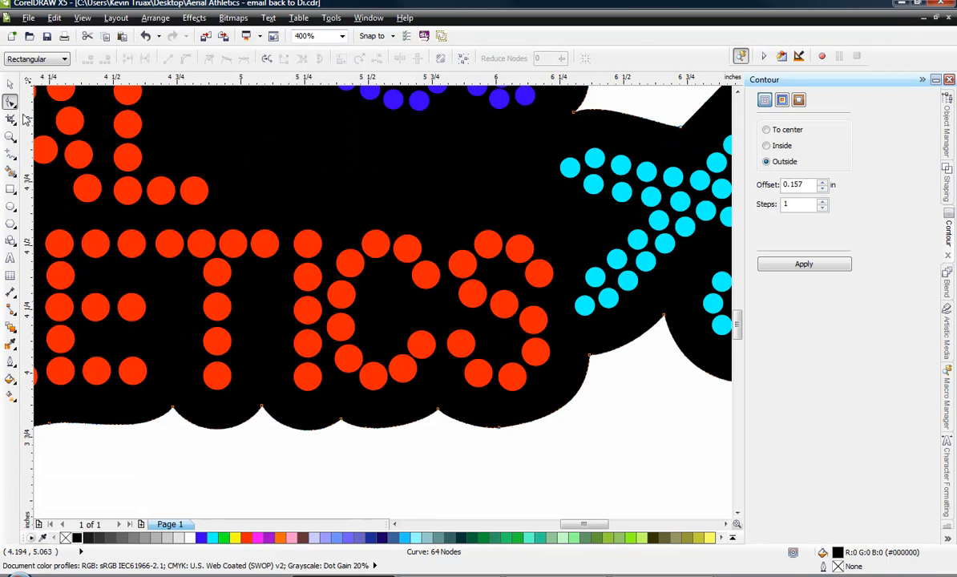
{"action": "left_click", "coordinate": [11, 85]}
{"action": "scroll", "coordinate": [594, 347], "scroll_direction": "down", "scroll_amount": 4}
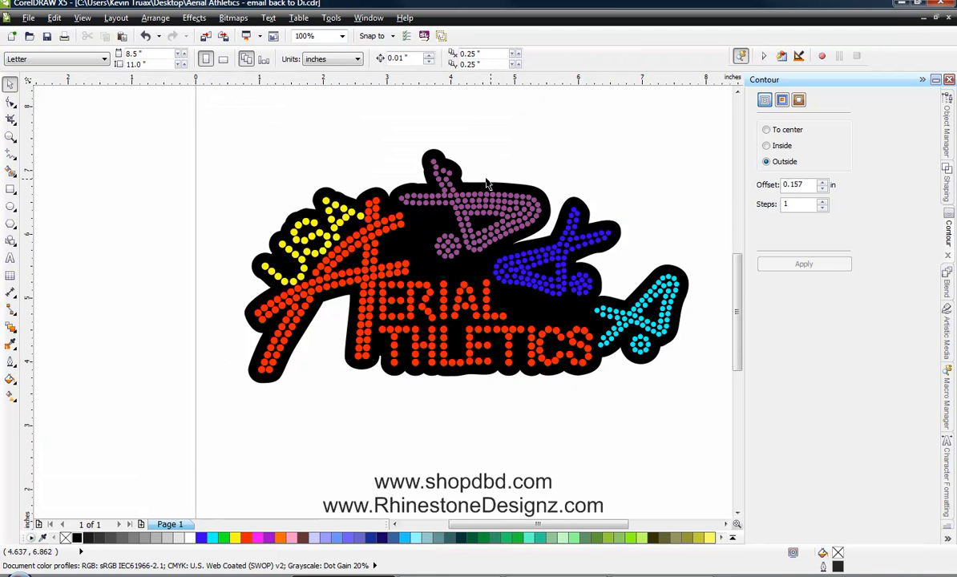
- Move the black contour shape off the page to the right of the logo to check it on its own
{"action": "scroll", "coordinate": [420, 184], "scroll_direction": "up", "scroll_amount": 2}
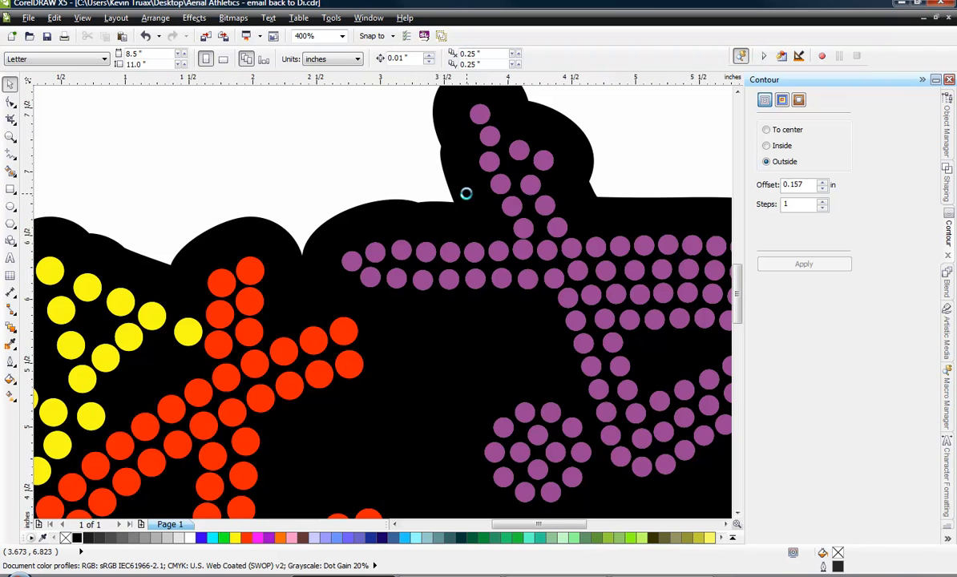
{"action": "scroll", "coordinate": [464, 192], "scroll_direction": "down", "scroll_amount": 1}
{"action": "scroll", "coordinate": [303, 186], "scroll_direction": "down", "scroll_amount": 1}
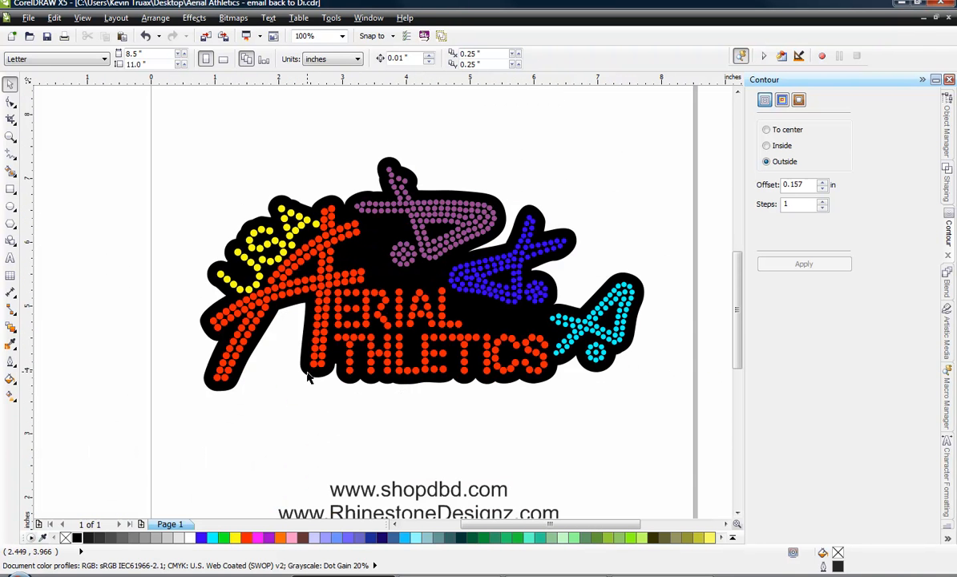
{"action": "left_click", "coordinate": [286, 207]}
{"action": "left_click", "coordinate": [126, 181]}
{"action": "left_click_drag", "start_coordinate": [277, 204], "coordinate": [615, 161]}
{"action": "scroll", "coordinate": [201, 190], "scroll_direction": "down", "scroll_amount": 2}
{"action": "scroll", "coordinate": [368, 169], "scroll_direction": "up", "scroll_amount": 1}
{"action": "left_click_drag", "start_coordinate": [316, 210], "coordinate": [425, 213]}
{"action": "left_click", "coordinate": [389, 315]}
{"action": "scroll", "coordinate": [410, 263], "scroll_direction": "up", "scroll_amount": 1}
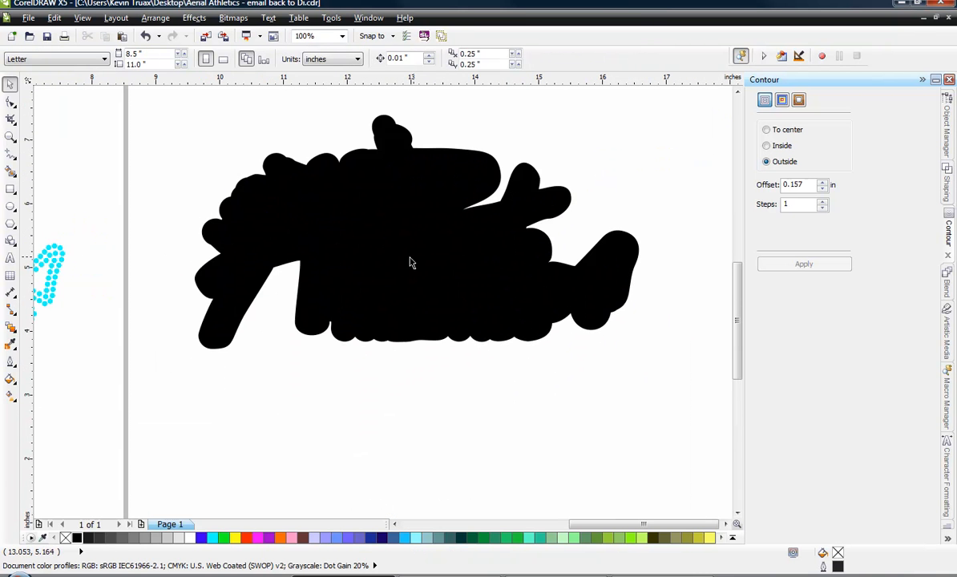
{"action": "left_click", "coordinate": [297, 225]}
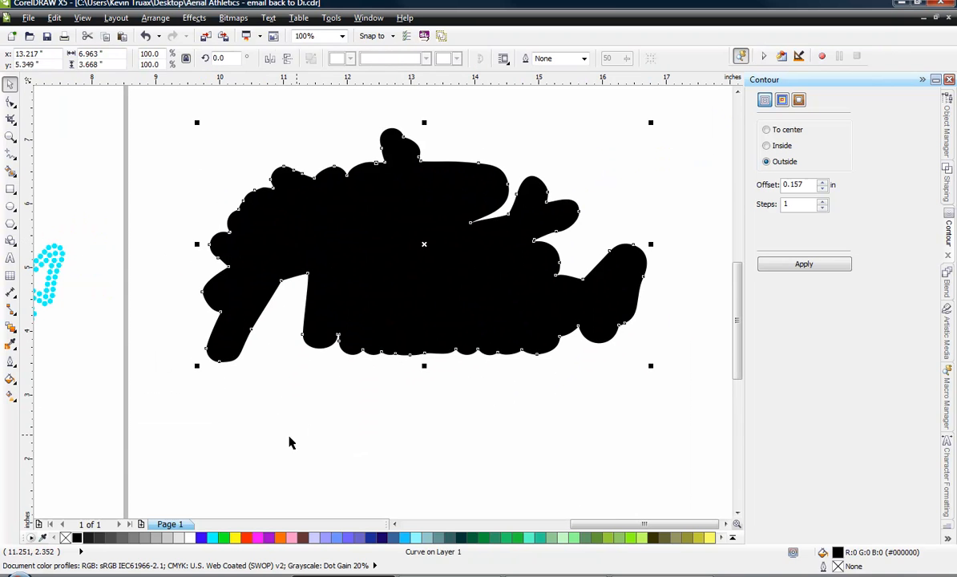
{"action": "left_click", "coordinate": [289, 438]}
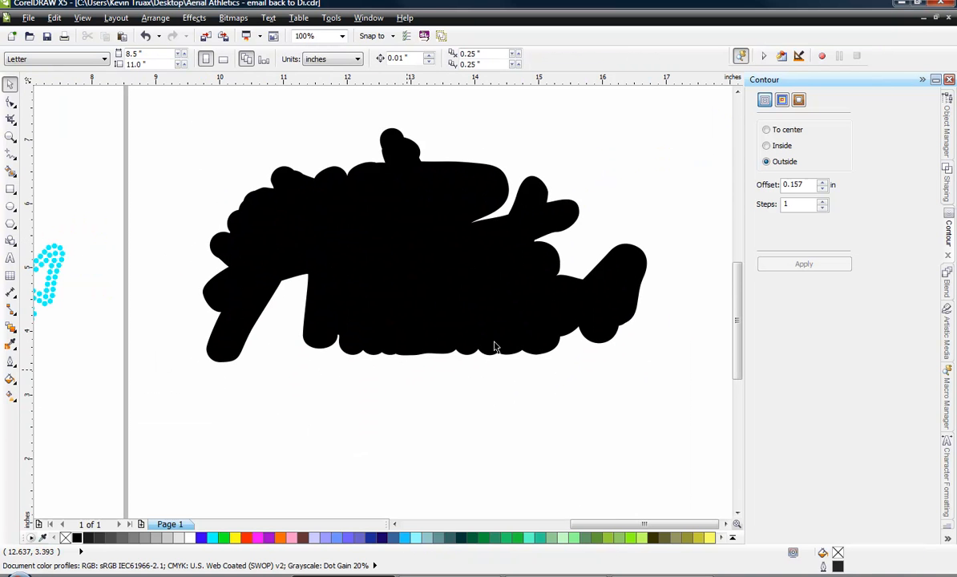
{"action": "scroll", "coordinate": [577, 253], "scroll_direction": "down", "scroll_amount": 1}
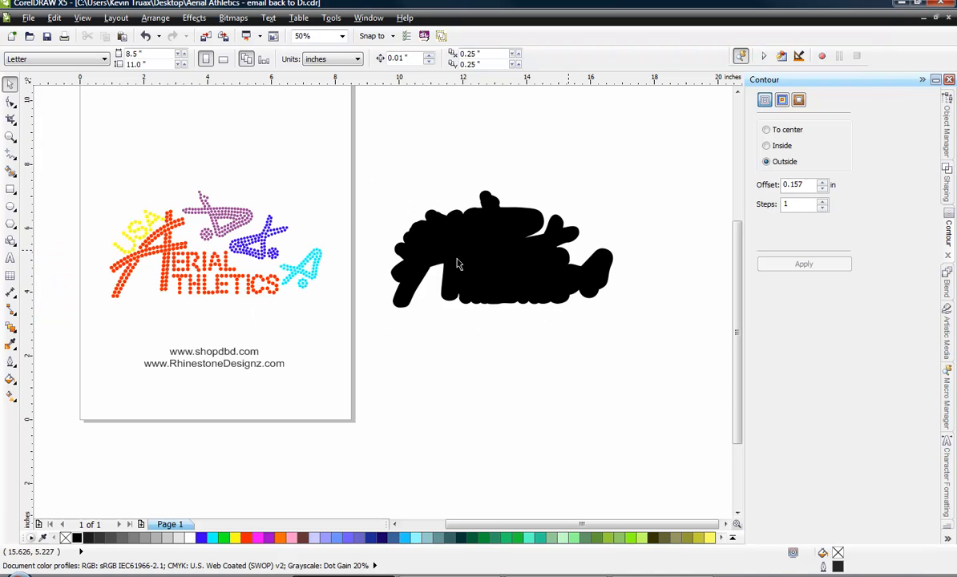
- Move the contour shape back behind the rhinestone logo on the page and deselect it
{"action": "left_click_drag", "start_coordinate": [473, 252], "coordinate": [182, 235]}
{"action": "scroll", "coordinate": [184, 235], "scroll_direction": "up", "scroll_amount": 1}
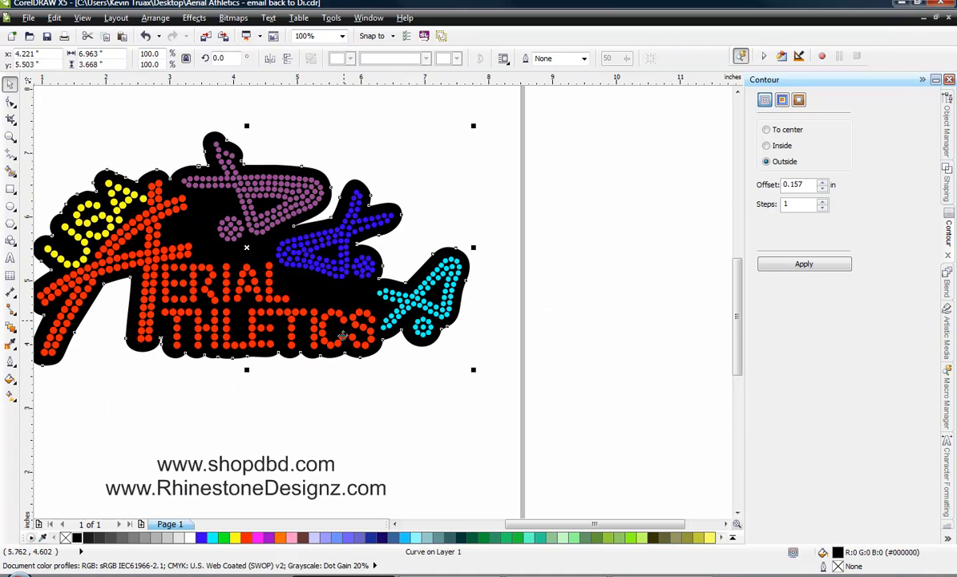
{"action": "scroll", "coordinate": [210, 346], "scroll_direction": "down", "scroll_amount": 1}
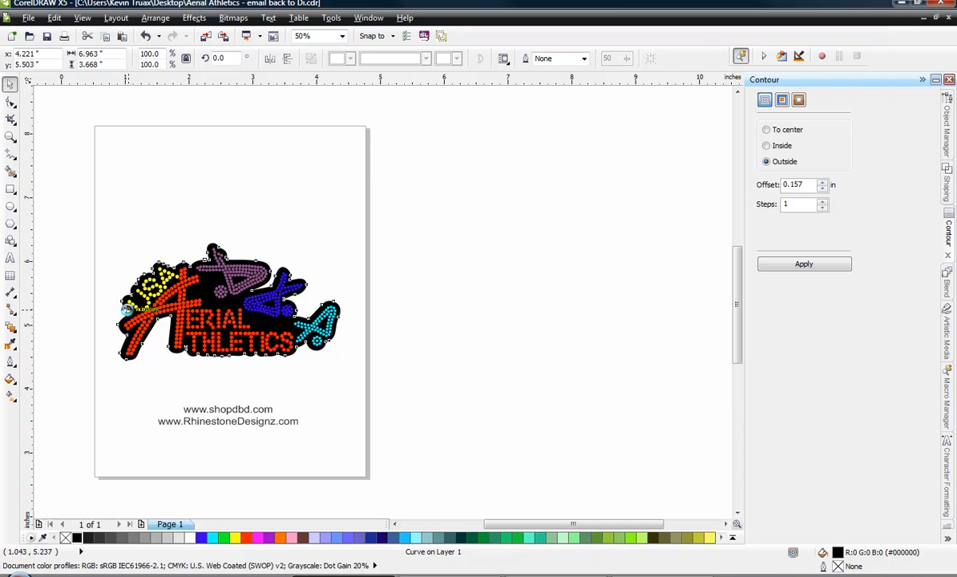
{"action": "scroll", "coordinate": [127, 310], "scroll_direction": "up", "scroll_amount": 1}
{"action": "left_click", "coordinate": [80, 257]}
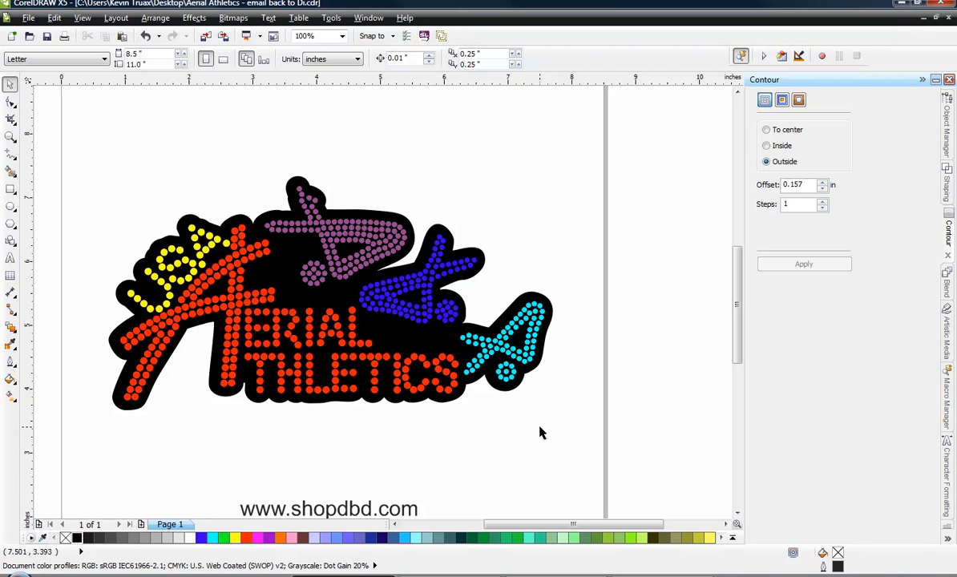
{"action": "scroll", "coordinate": [539, 433], "scroll_direction": "down", "scroll_amount": 2}
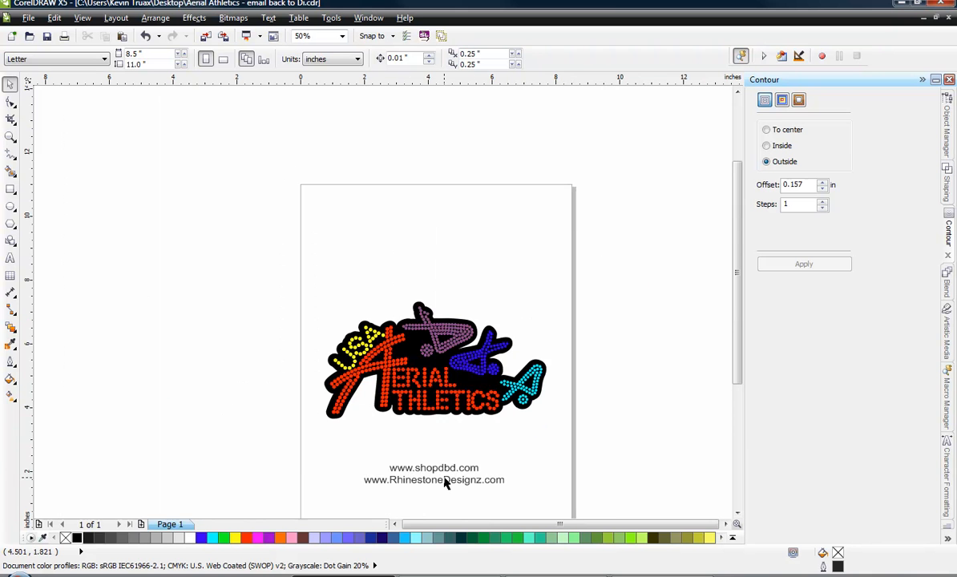
{"action": "scroll", "coordinate": [447, 481], "scroll_direction": "up", "scroll_amount": 2}
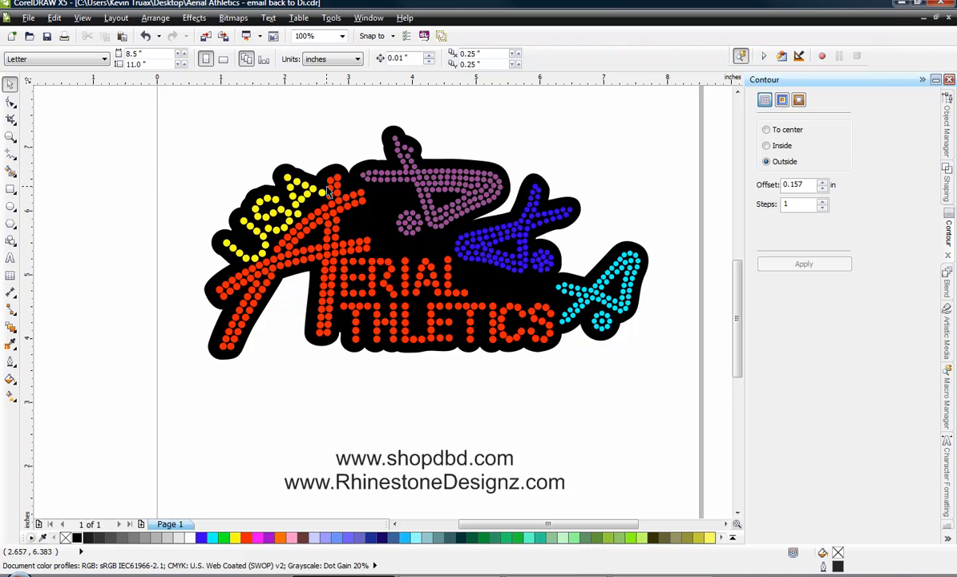
- Select the black contour shape behind the logo and switch the document display to wireframe
{"action": "left_click", "coordinate": [322, 184]}
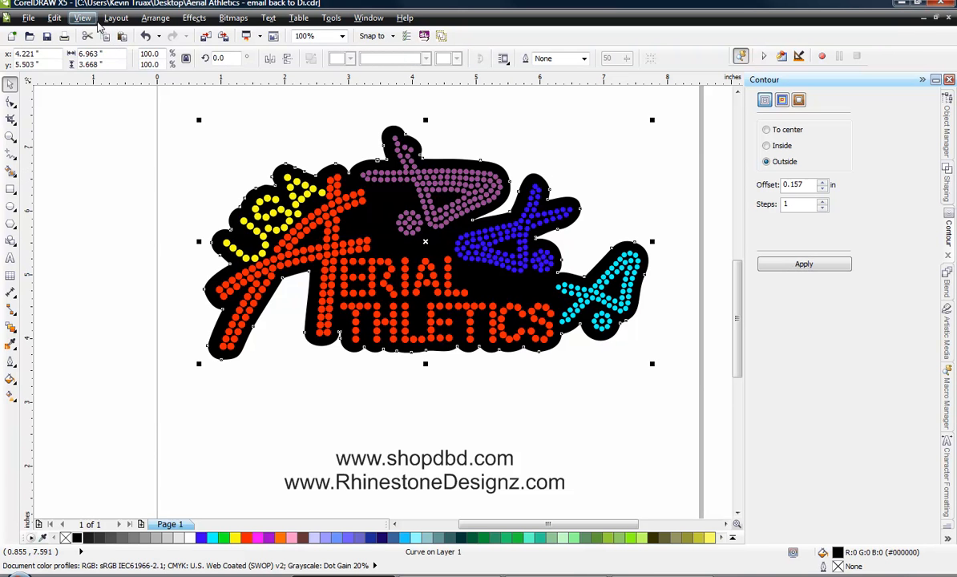
{"action": "left_click", "coordinate": [83, 17]}
{"action": "left_click", "coordinate": [110, 48]}
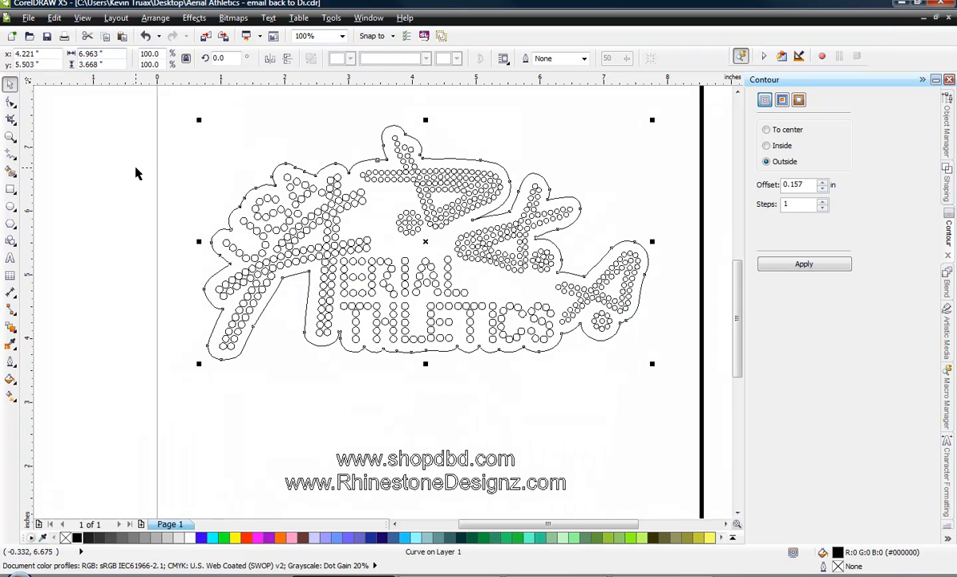
- Move the contour outline off the page to the right of the rhinestone logo, deselect it and examine its edge for rough spots
{"action": "scroll", "coordinate": [139, 170], "scroll_direction": "down", "scroll_amount": 2}
{"action": "left_click_drag", "start_coordinate": [263, 205], "coordinate": [557, 222]}
{"action": "left_click", "coordinate": [561, 351]}
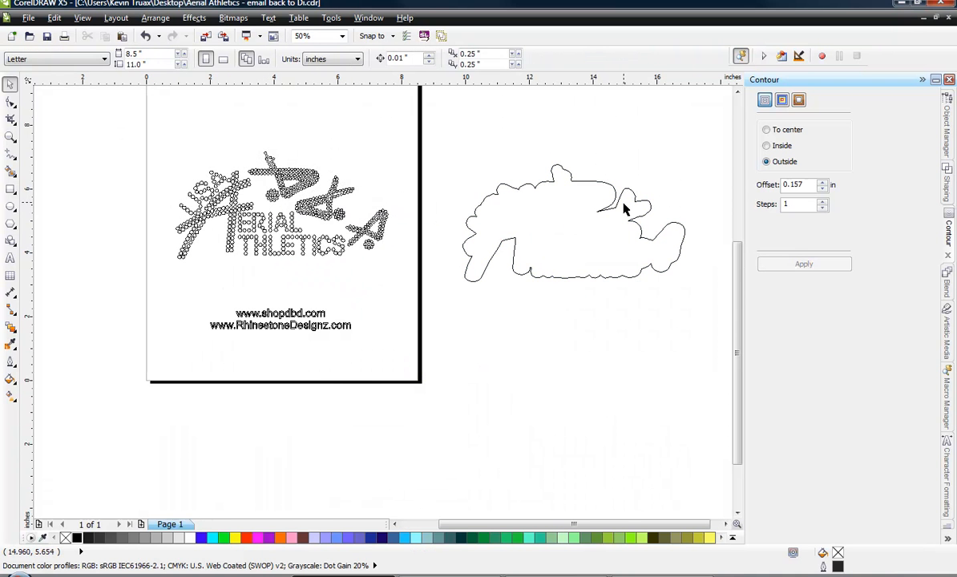
{"action": "scroll", "coordinate": [626, 209], "scroll_direction": "up", "scroll_amount": 1}
{"action": "scroll", "coordinate": [491, 220], "scroll_direction": "down", "scroll_amount": 1}
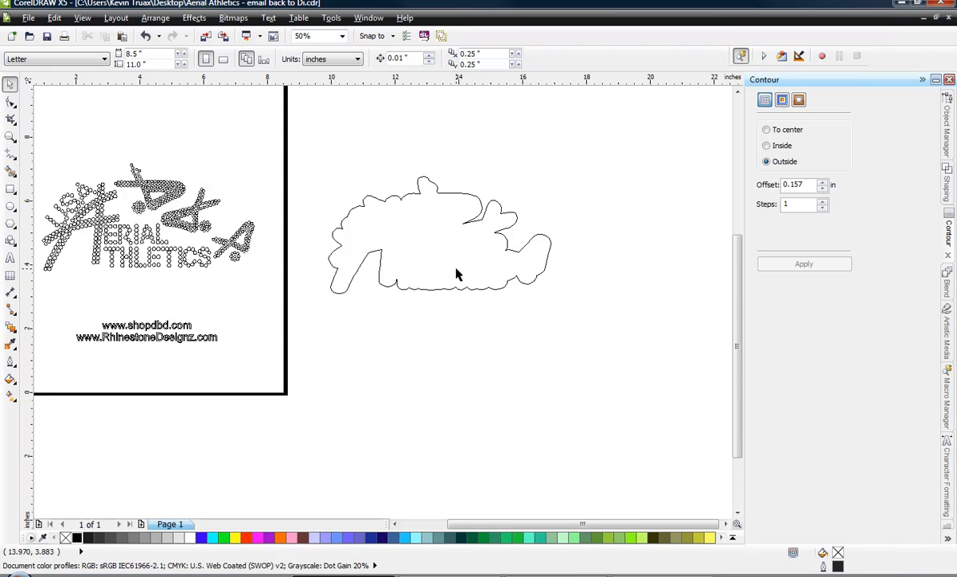
{"action": "scroll", "coordinate": [455, 274], "scroll_direction": "up", "scroll_amount": 1}
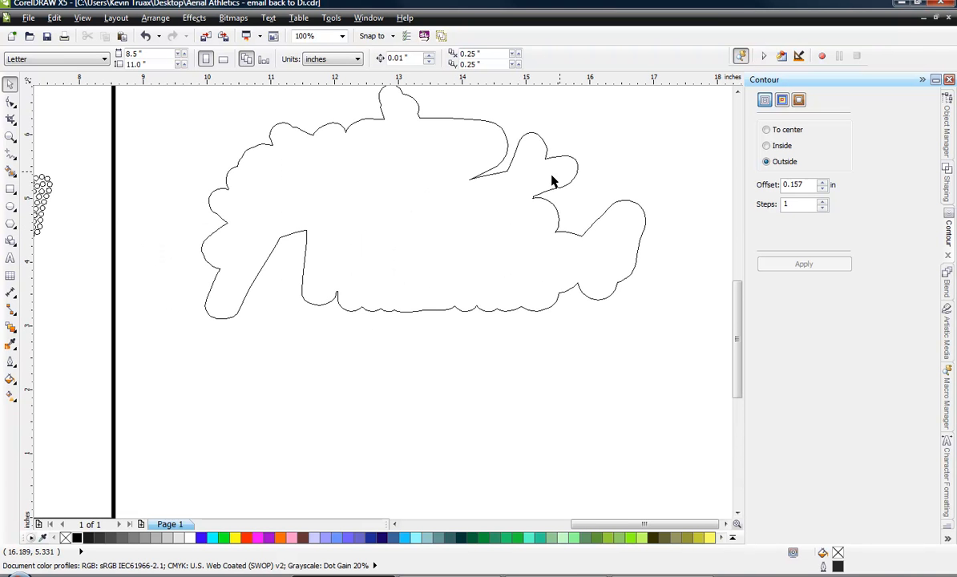
{"action": "scroll", "coordinate": [435, 383], "scroll_direction": "down", "scroll_amount": 1}
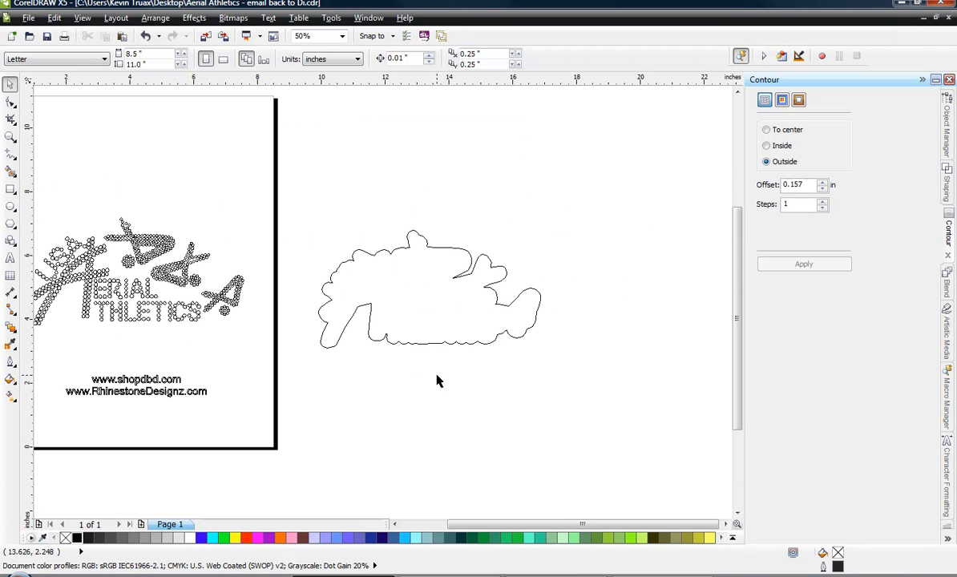